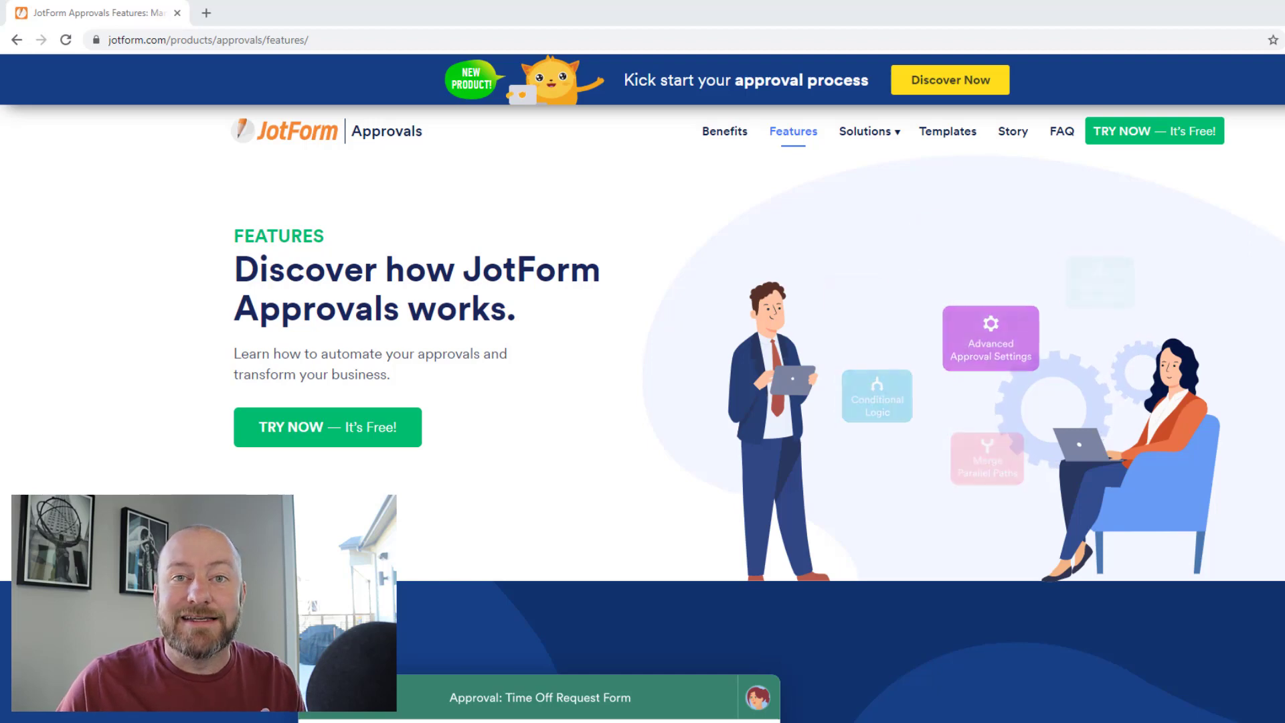
Scroll the Features page down to the Escalate Tasks and Set expiration dates section.
scroll(582, 528, "down", 5)
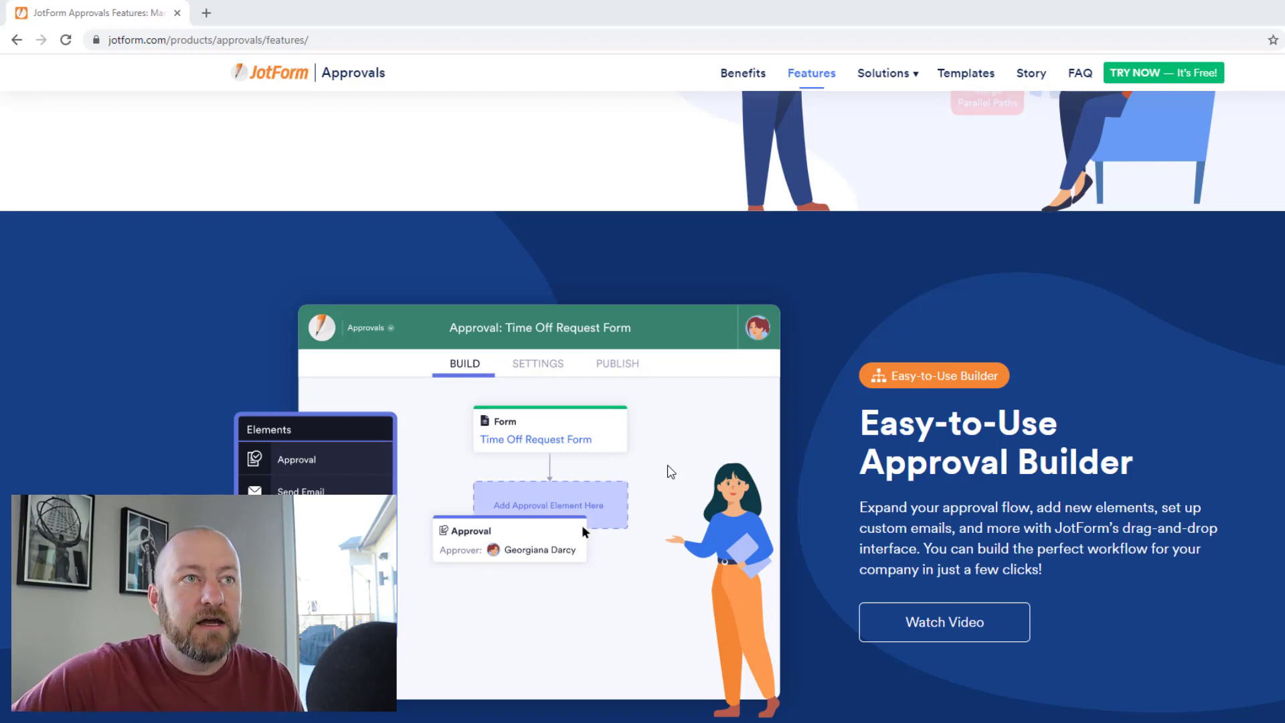
scroll(1249, 568, "down", 10)
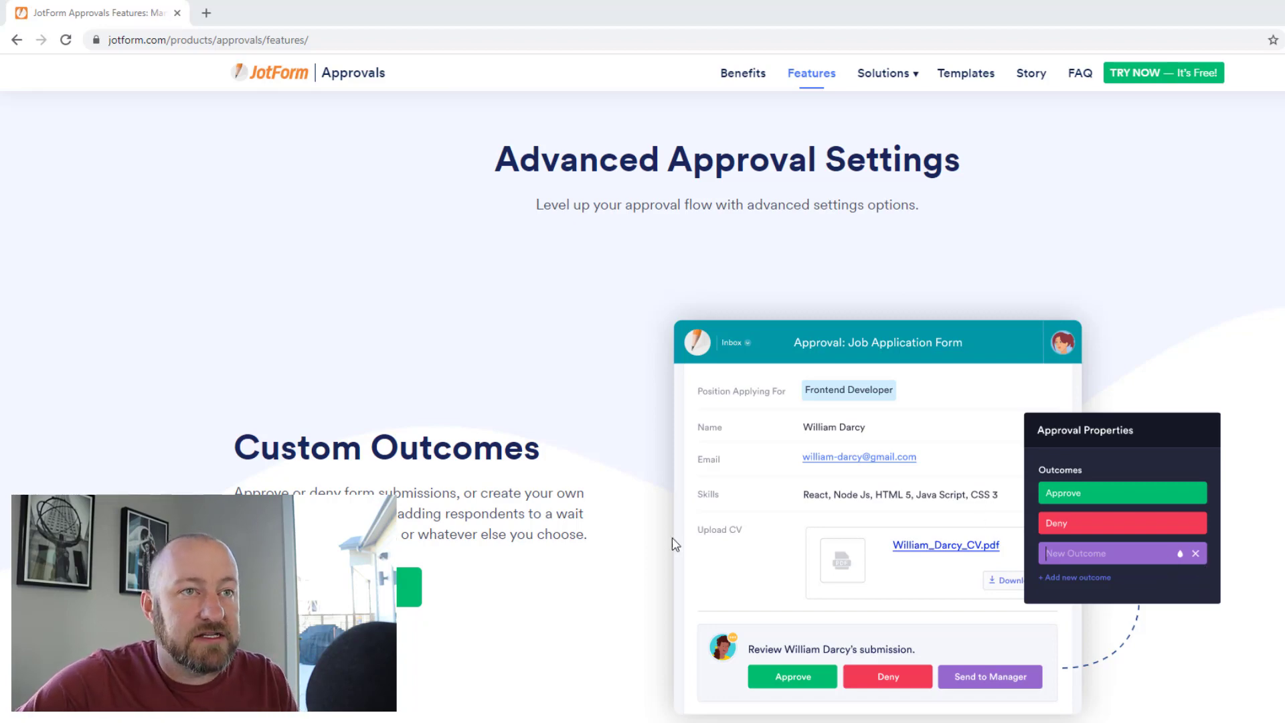
scroll(737, 535, "down", 8)
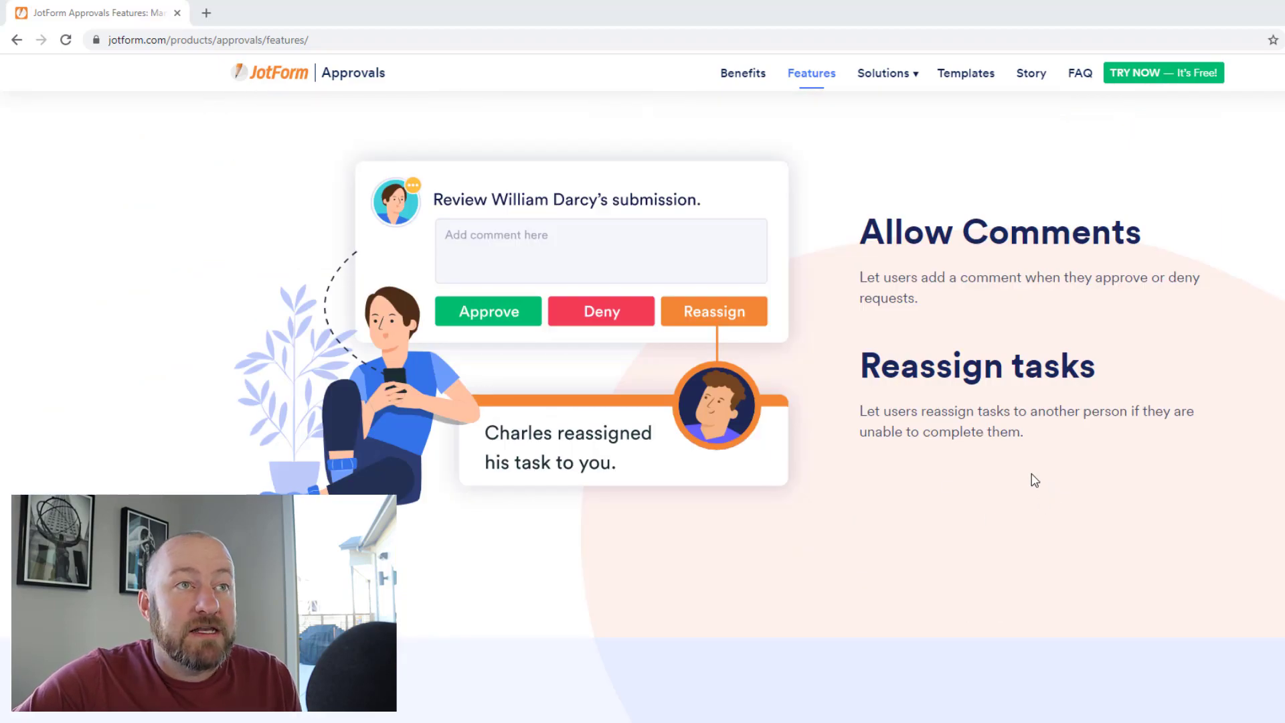
scroll(967, 433, "down", 7)
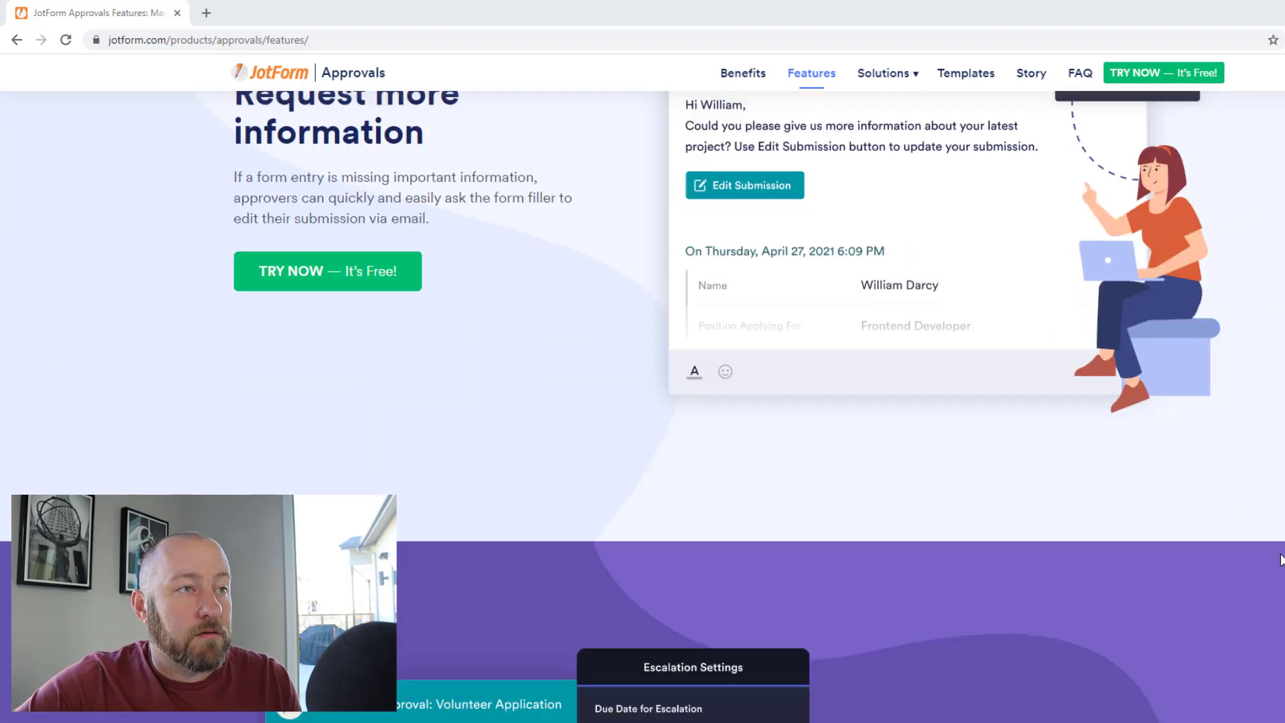
scroll(906, 654, "down", 8)
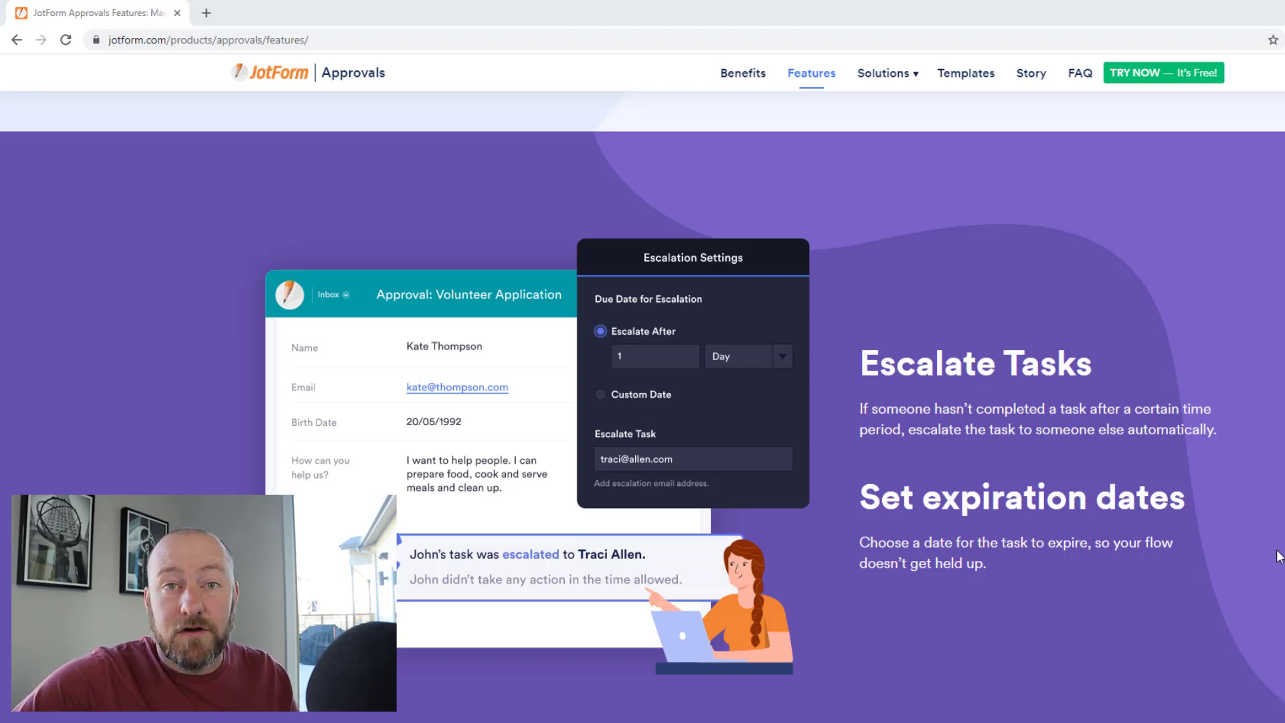
scroll(1277, 535, "down", 5)
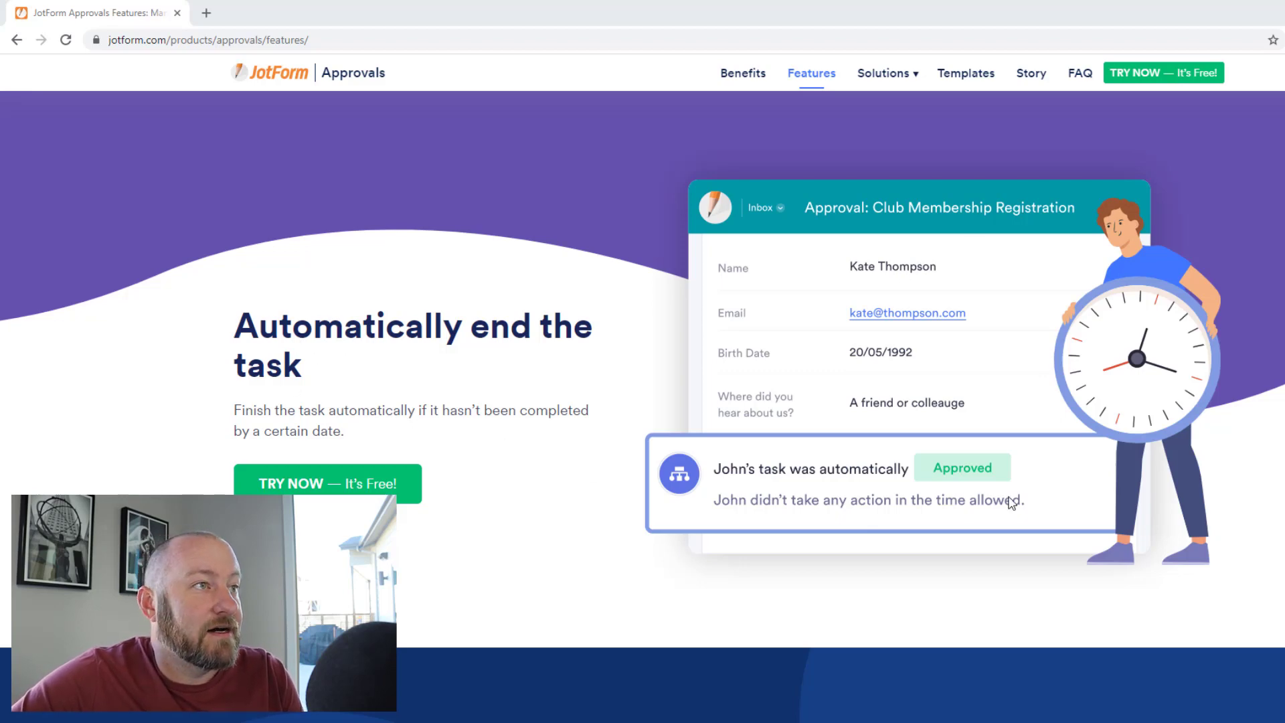
Scroll past the remaining features and launch a free approval flow via TRY NOW in a new tab.
scroll(1243, 505, "down", 7)
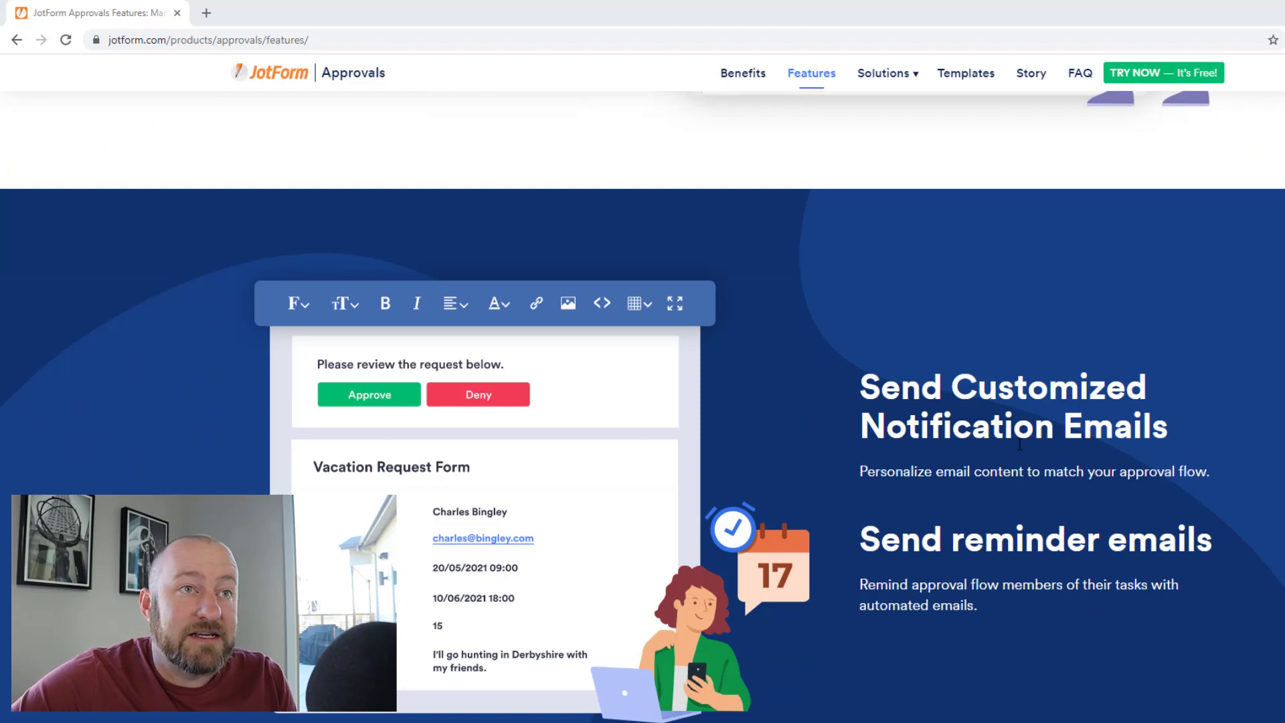
scroll(1277, 450, "down", 5)
scroll(1276, 453, "down", 5)
scroll(1276, 454, "up", 2)
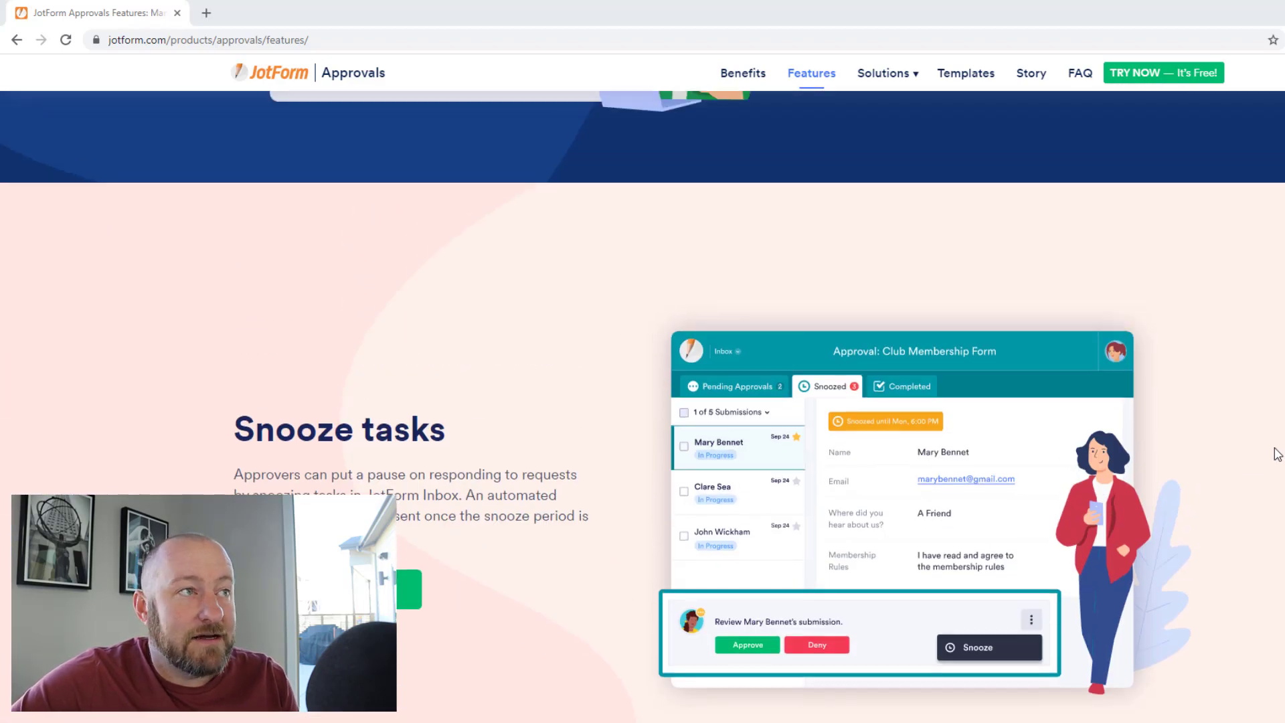
scroll(1277, 453, "down", 9)
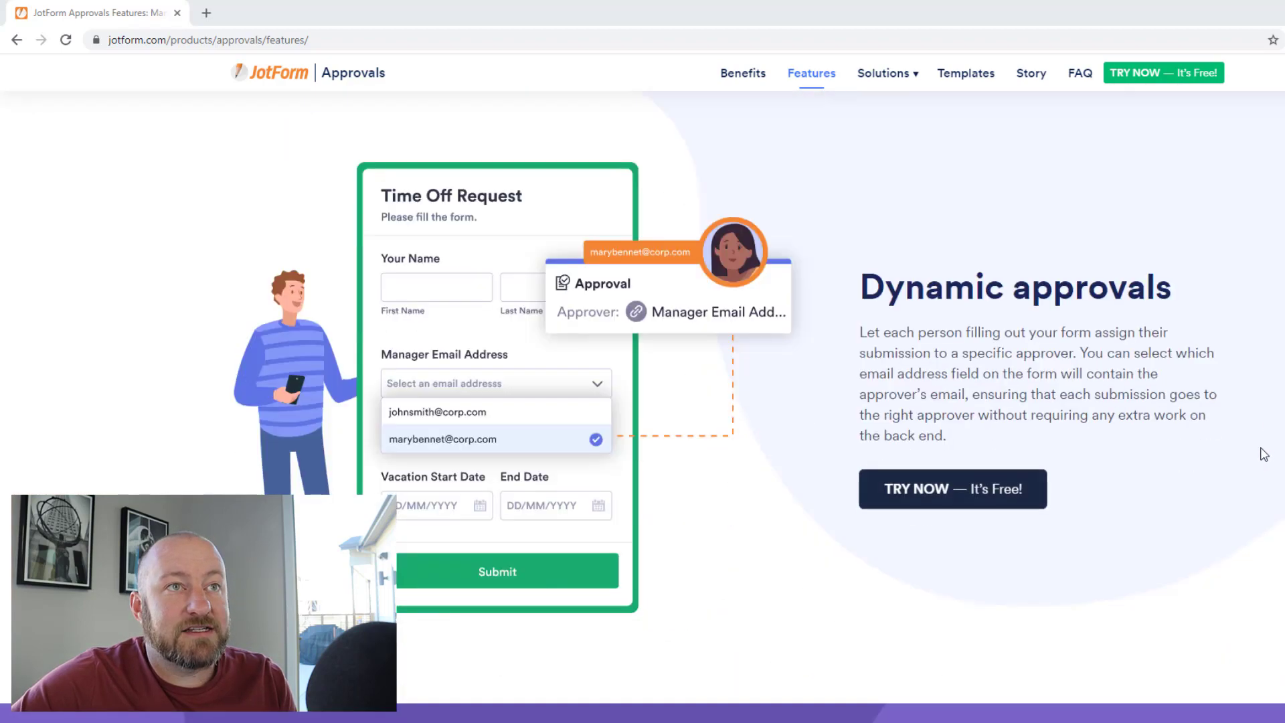
scroll(1264, 454, "down", 6)
scroll(1262, 454, "down", 2)
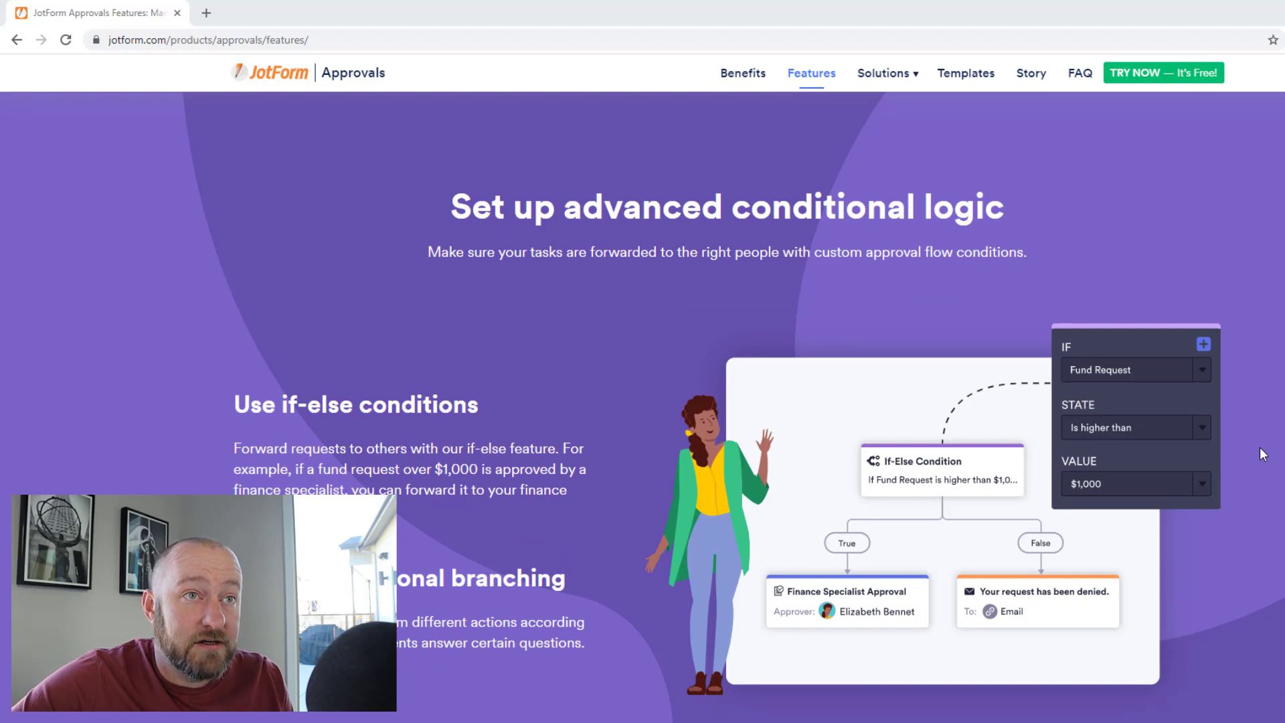
scroll(1260, 447, "down", 6)
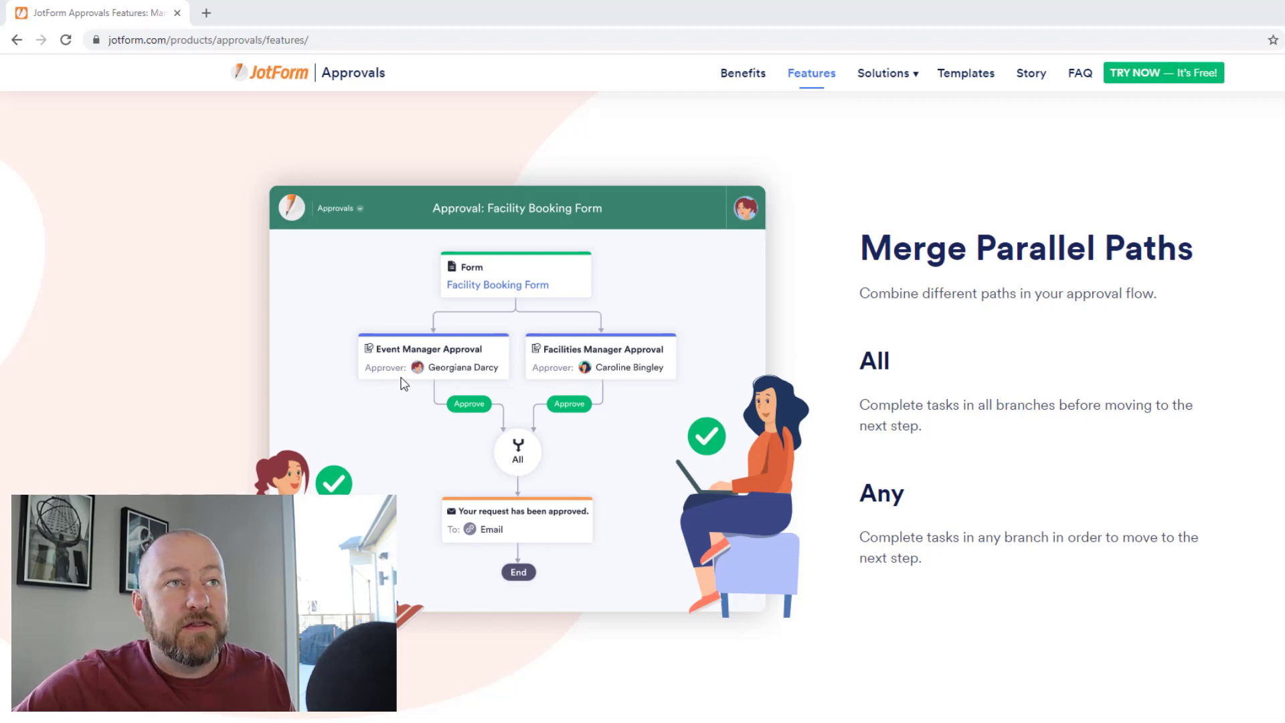
scroll(1064, 483, "down", 8)
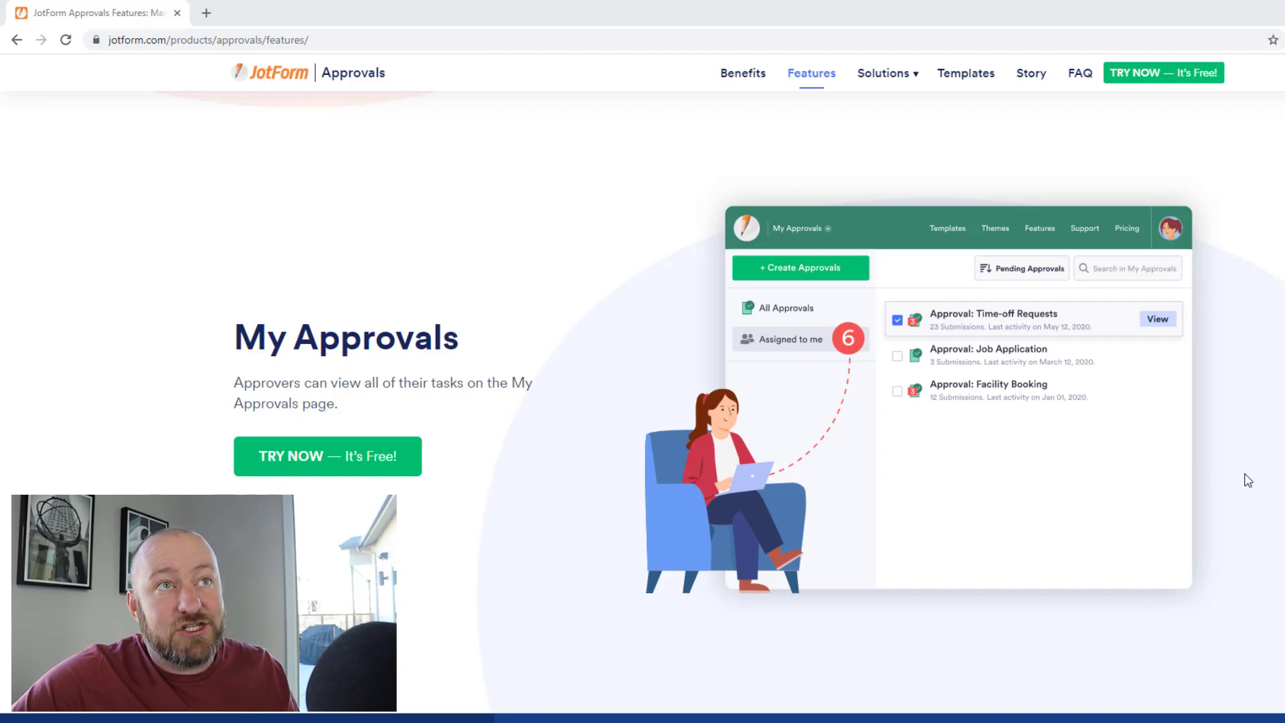
left_click(307, 468)
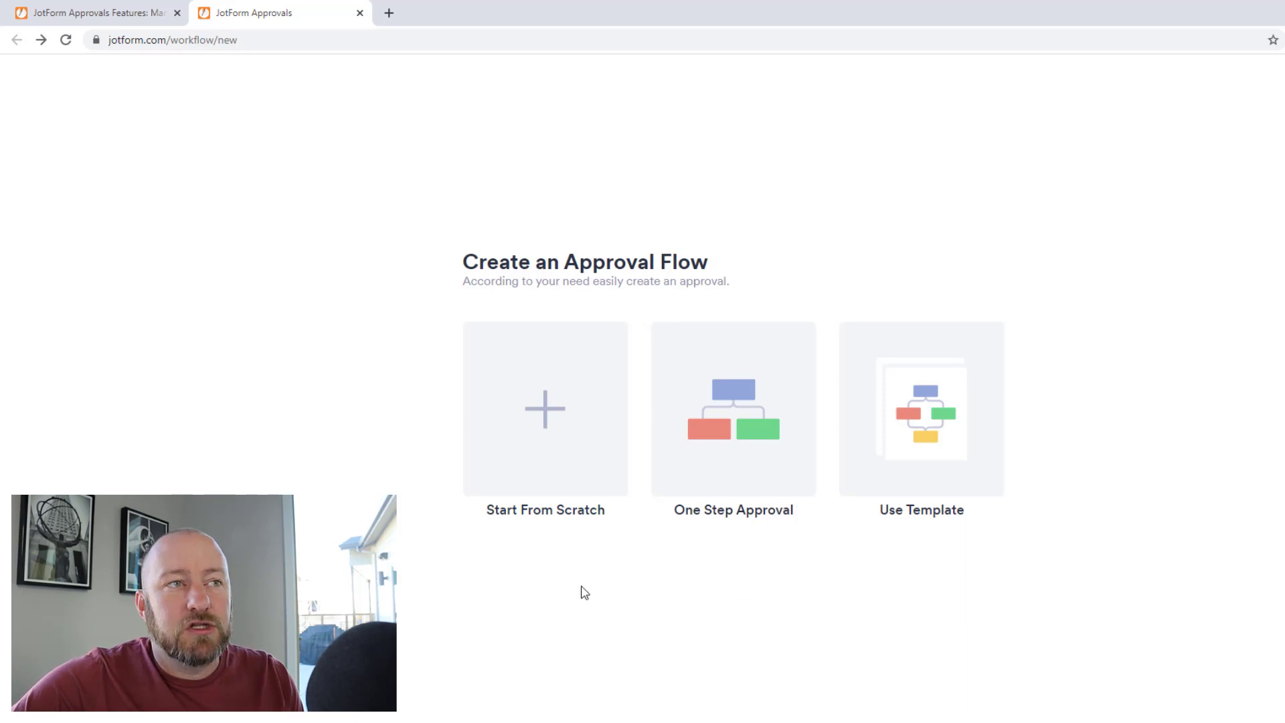
left_click(961, 441)
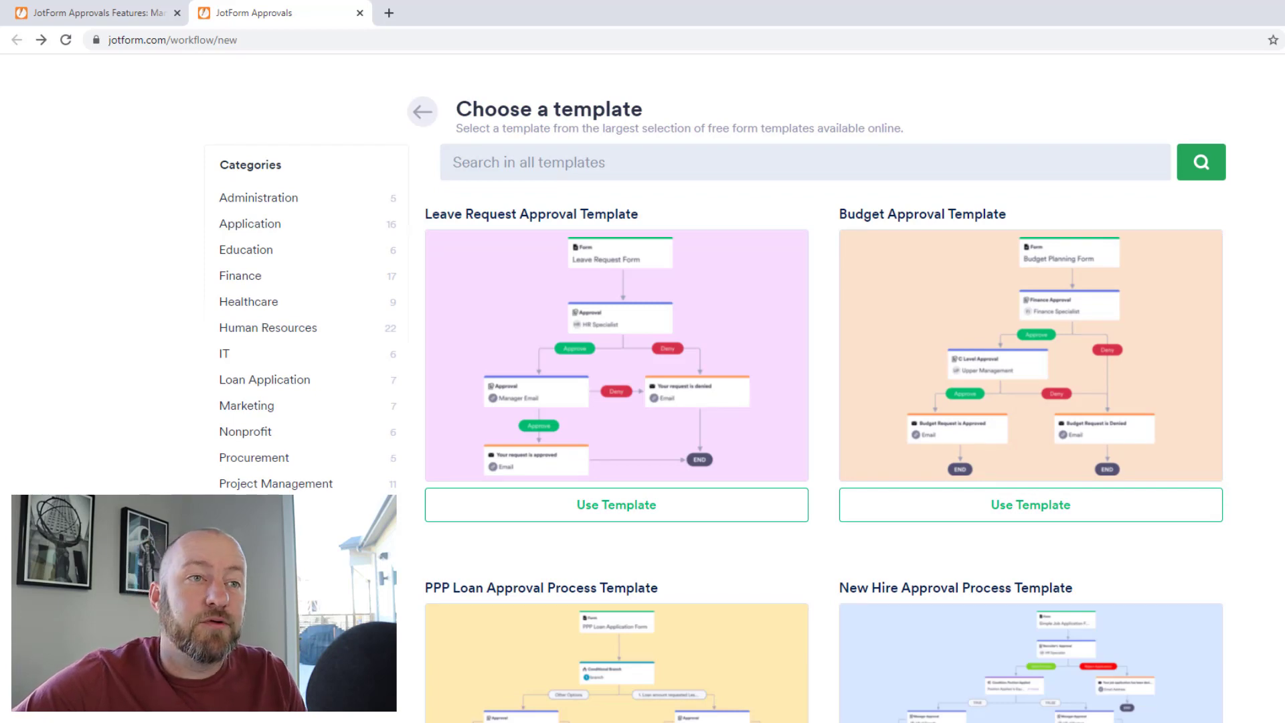
scroll(1090, 487, "down", 2)
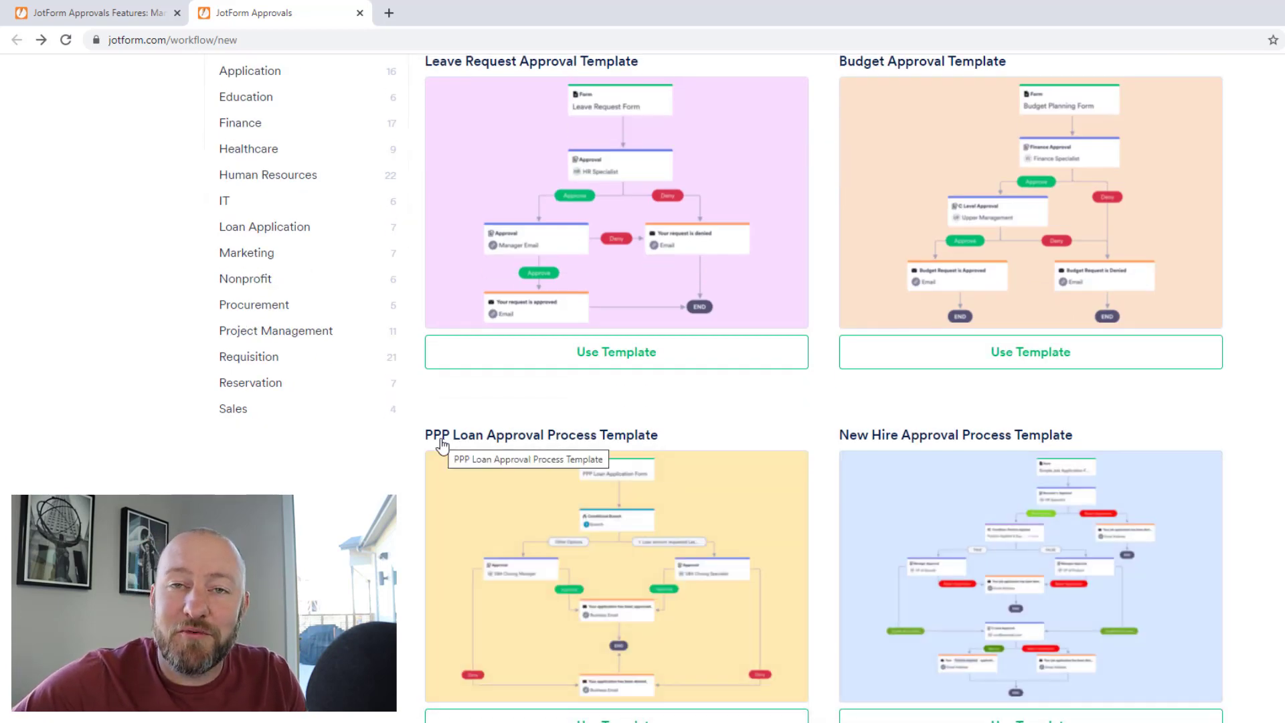
scroll(410, 473, "down", 4)
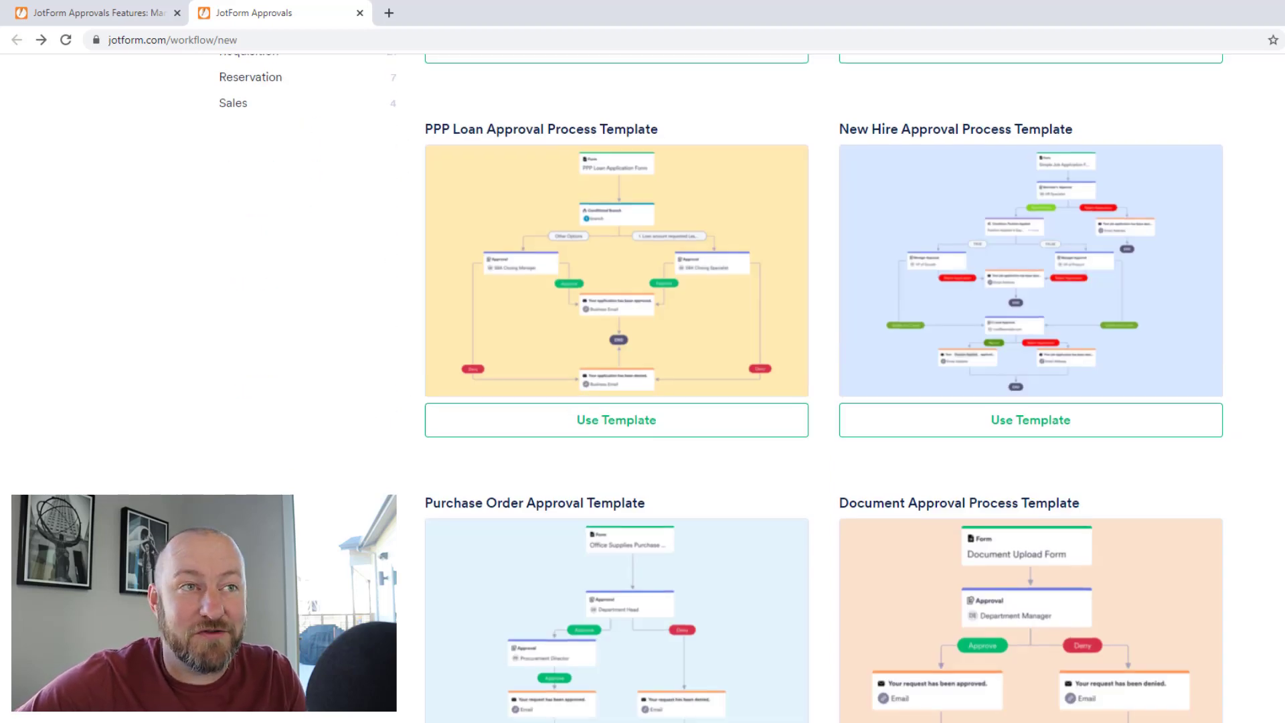
scroll(870, 435, "down", 2)
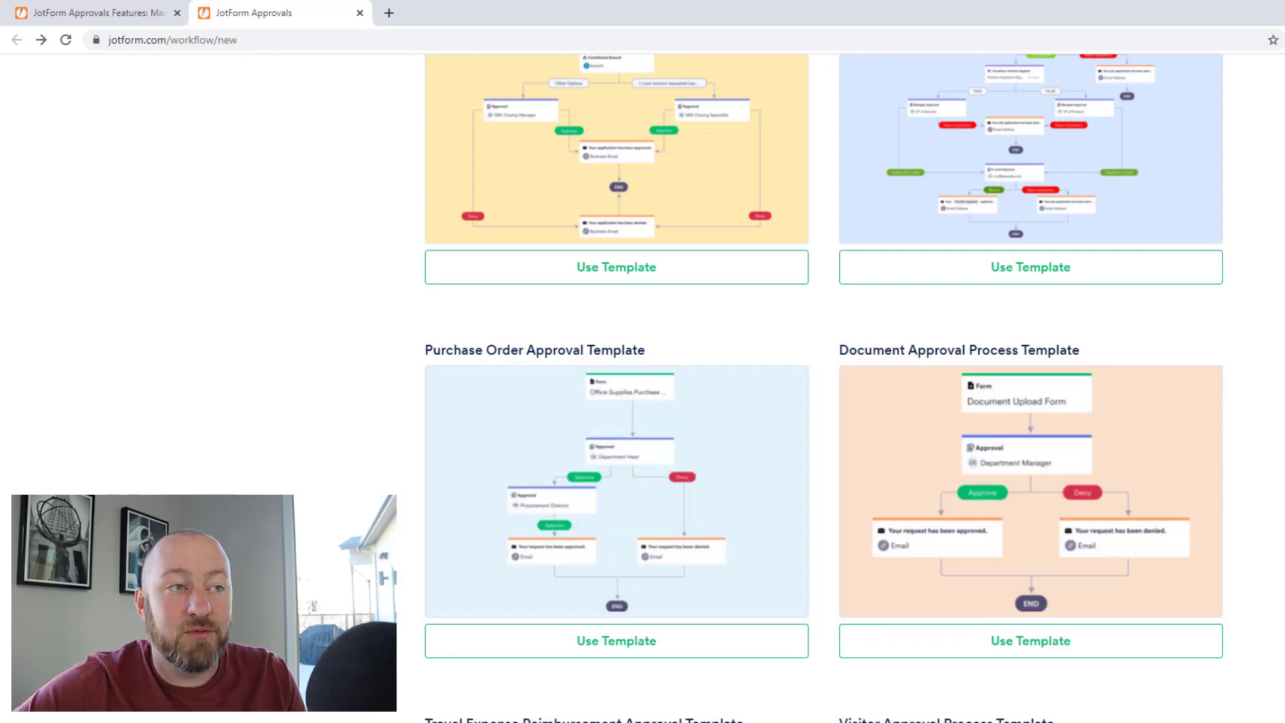
scroll(823, 388, "down", 6)
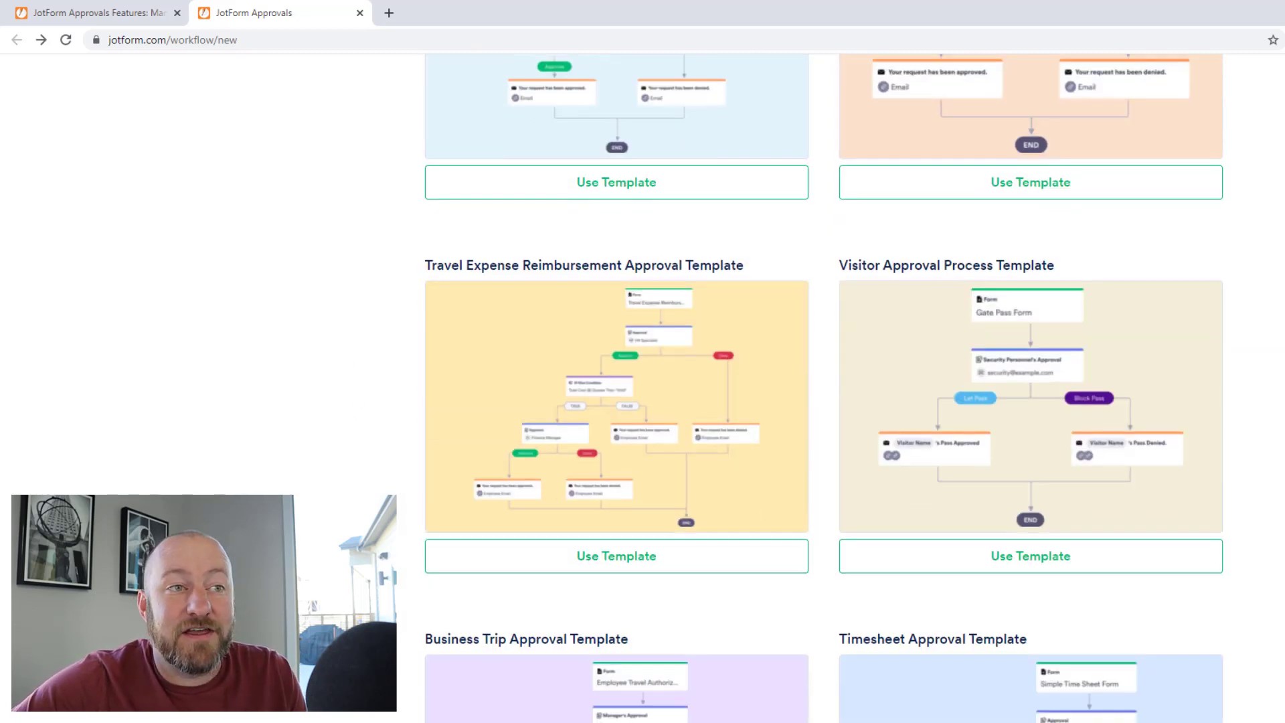
scroll(823, 389, "down", 2)
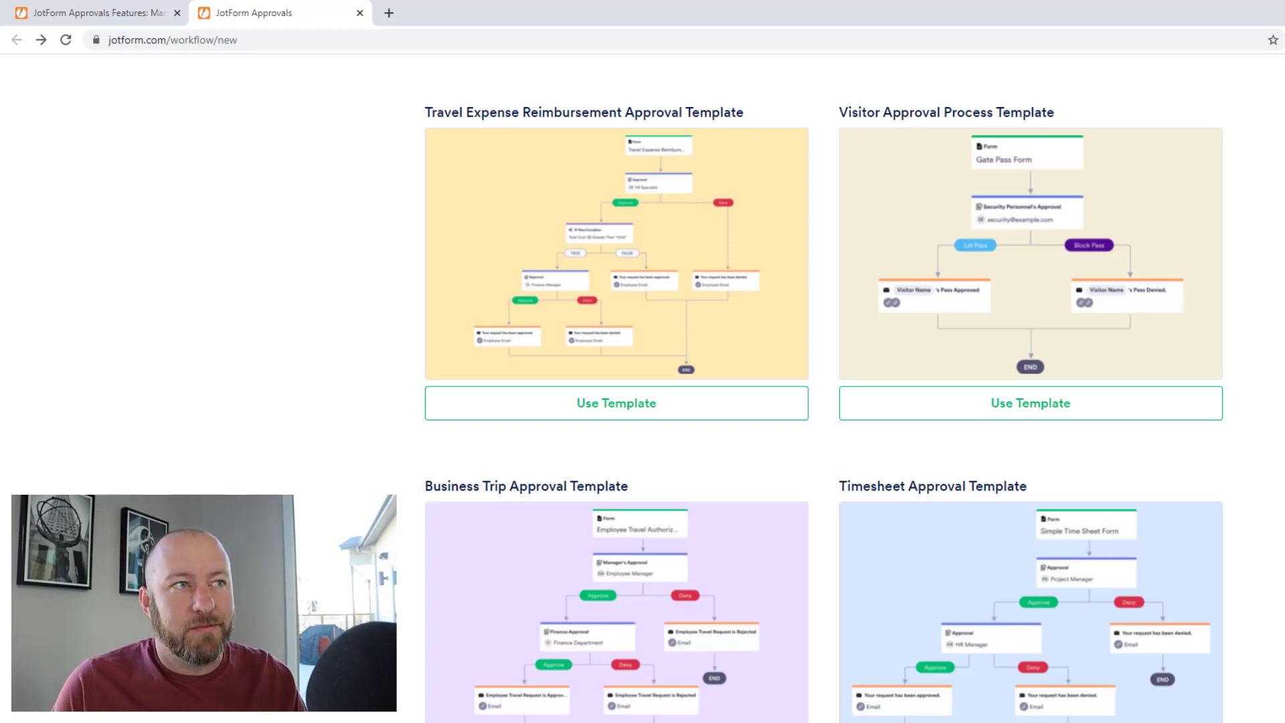
mouse_move(632, 624)
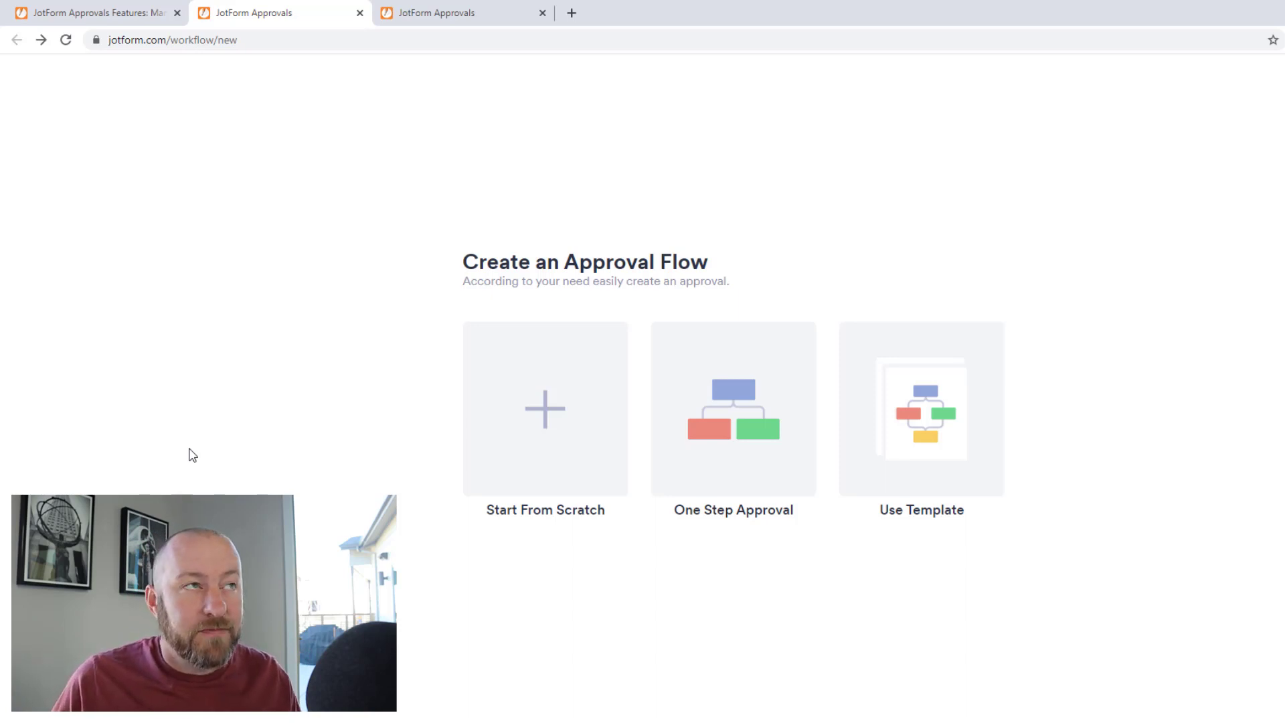
Create a One Step Approval flow with Form, Approval, approved/denied email and End nodes.
left_click(725, 435)
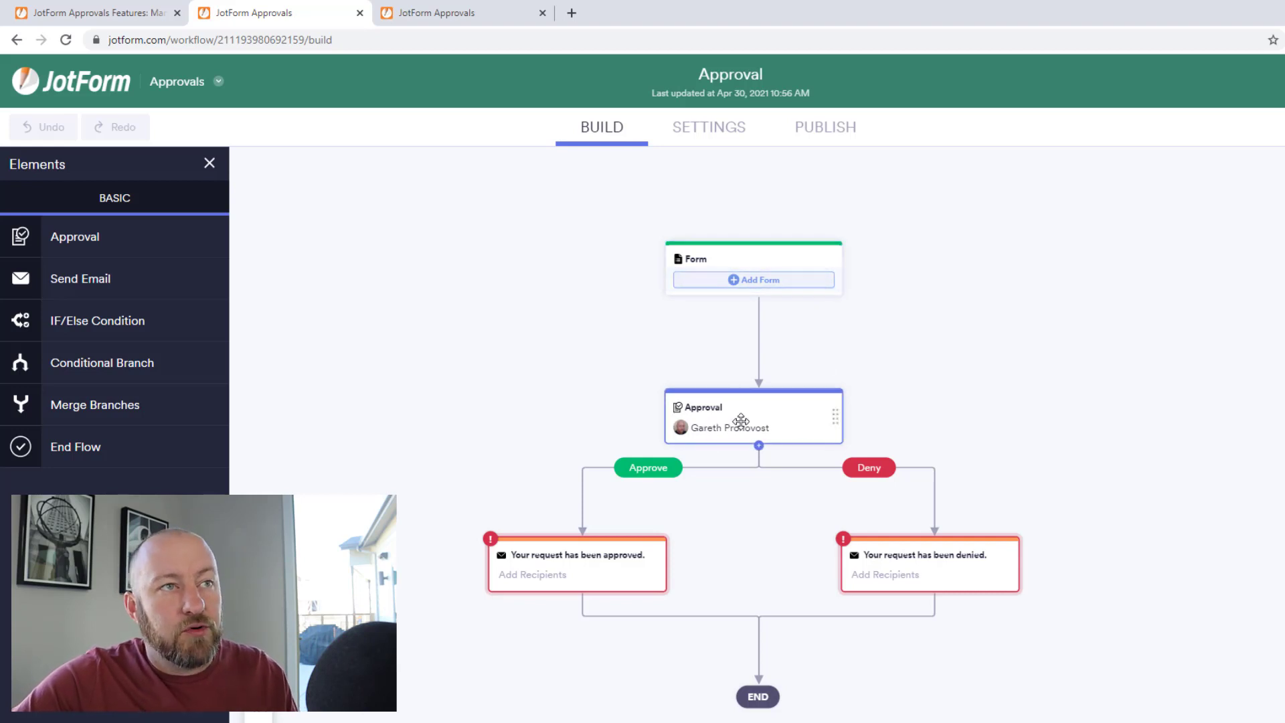
mouse_move(741, 421)
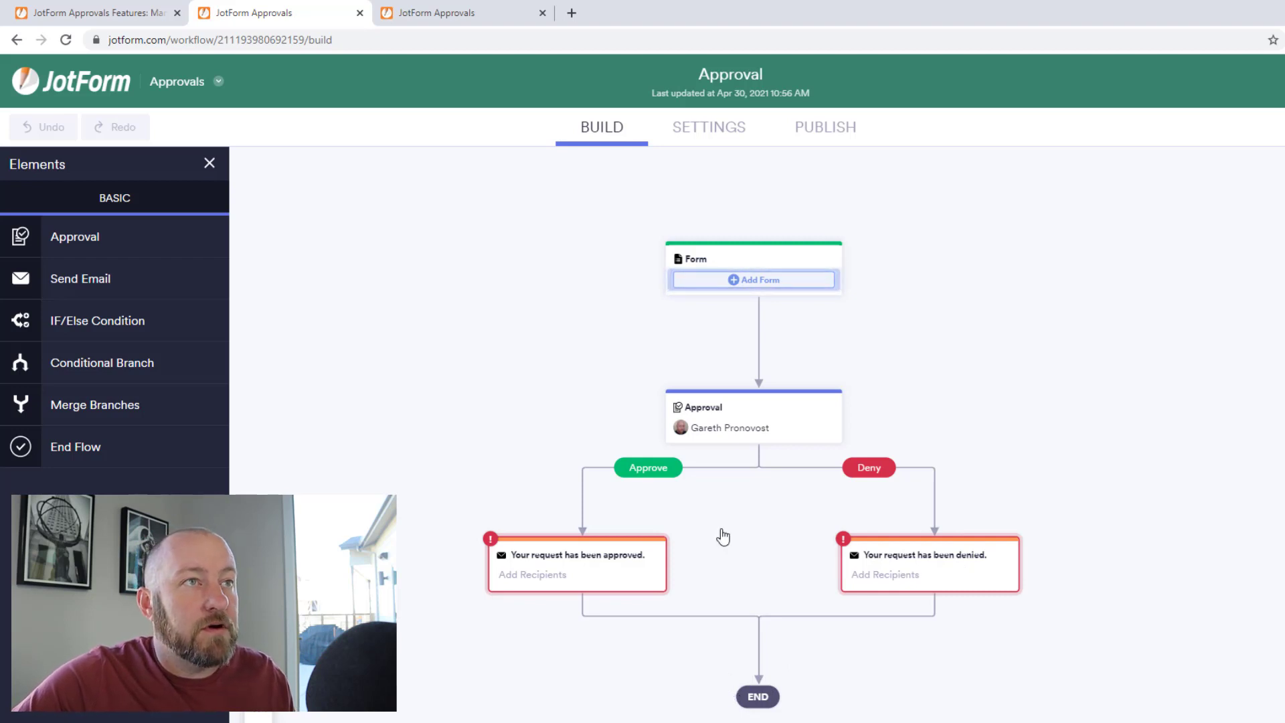
Attach the 'Test for Approvals' form to the flow's Form node.
left_click(758, 284)
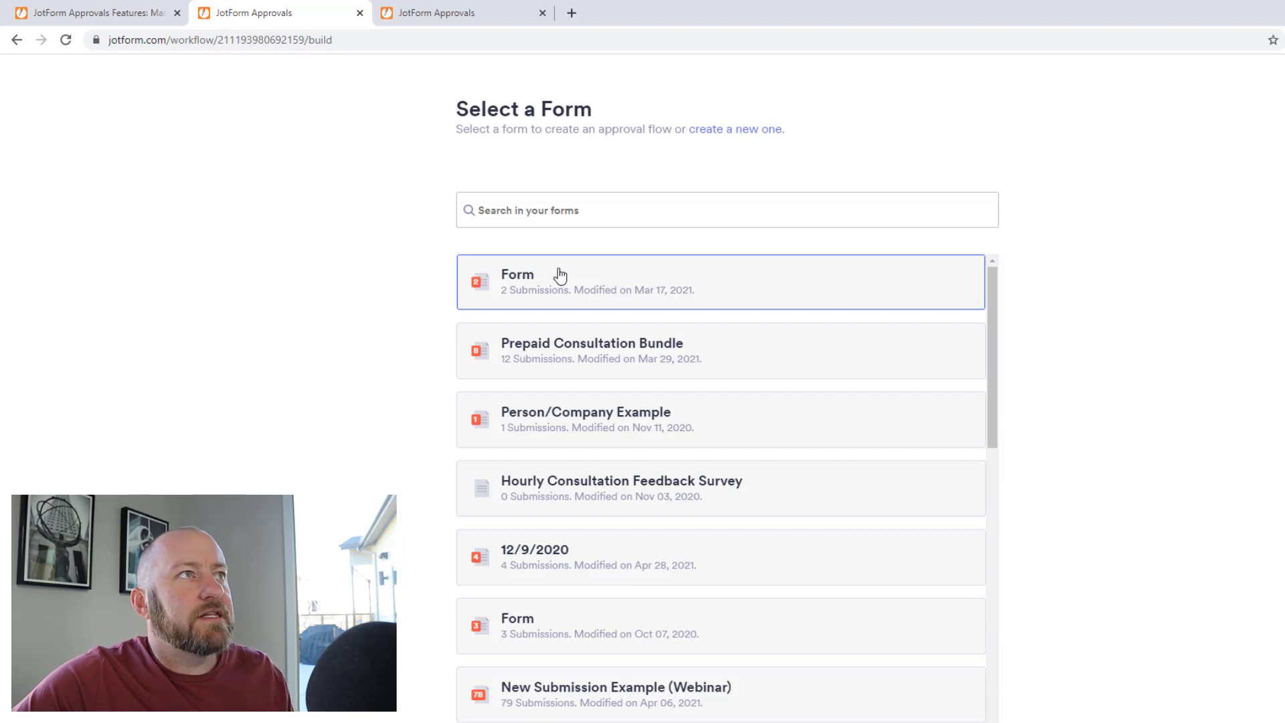
scroll(348, 376, "down", 1)
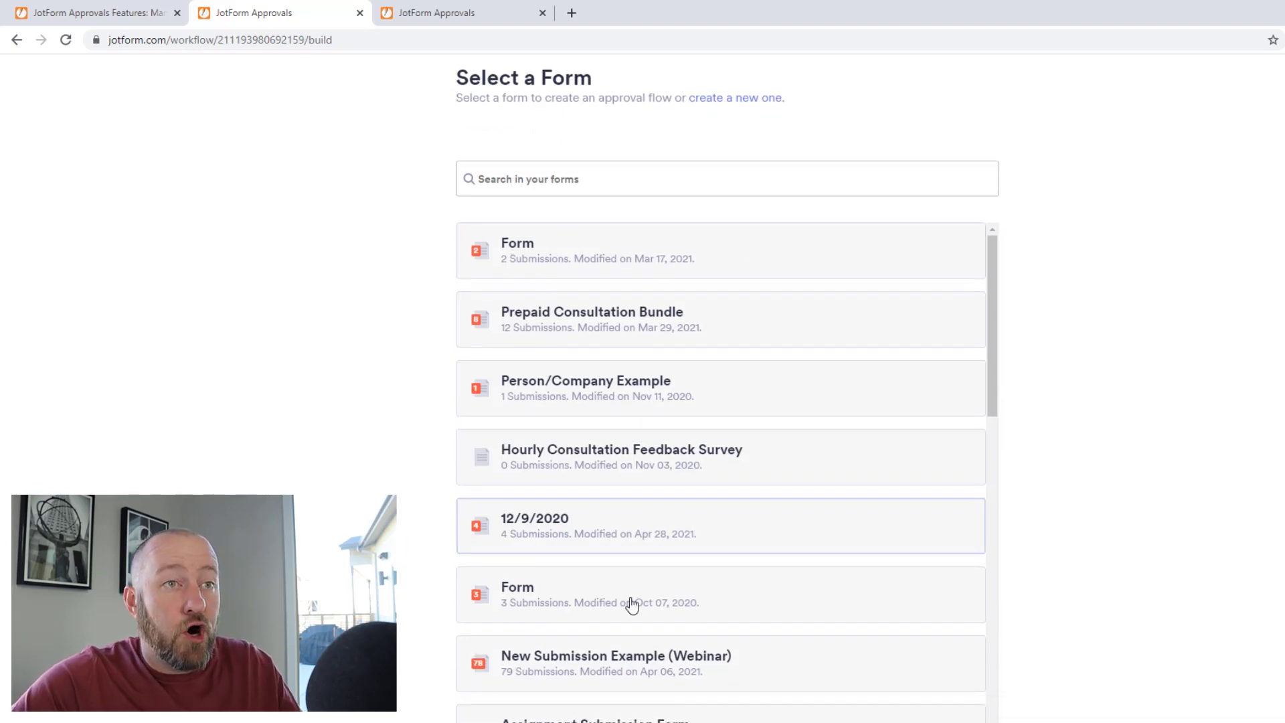
scroll(717, 582, "down", 15)
scroll(723, 586, "down", 1)
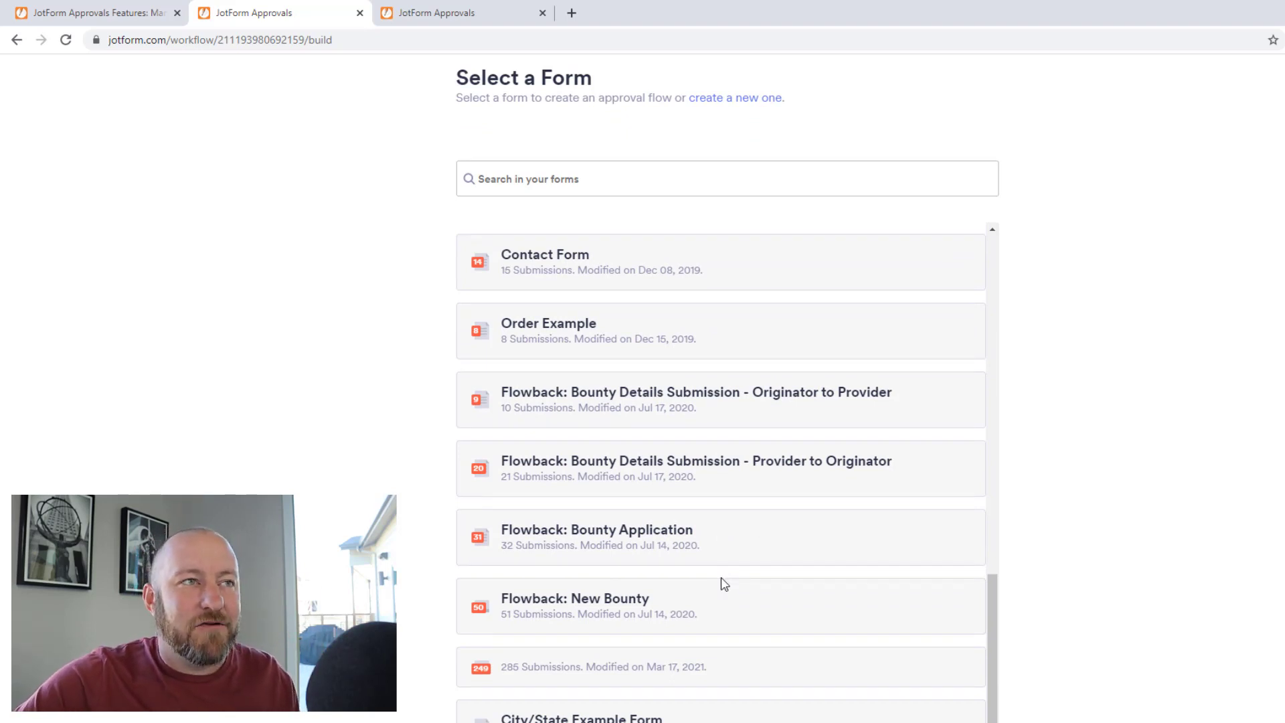
scroll(723, 586, "up", 15)
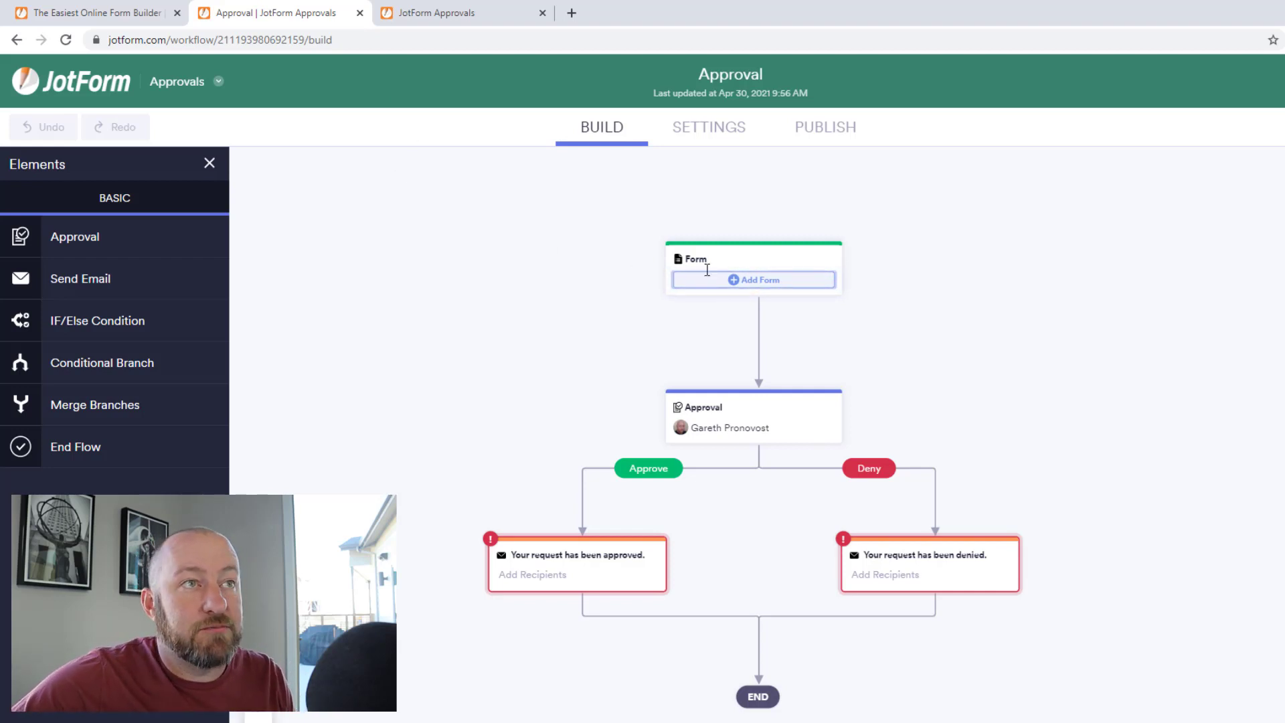
left_click(759, 286)
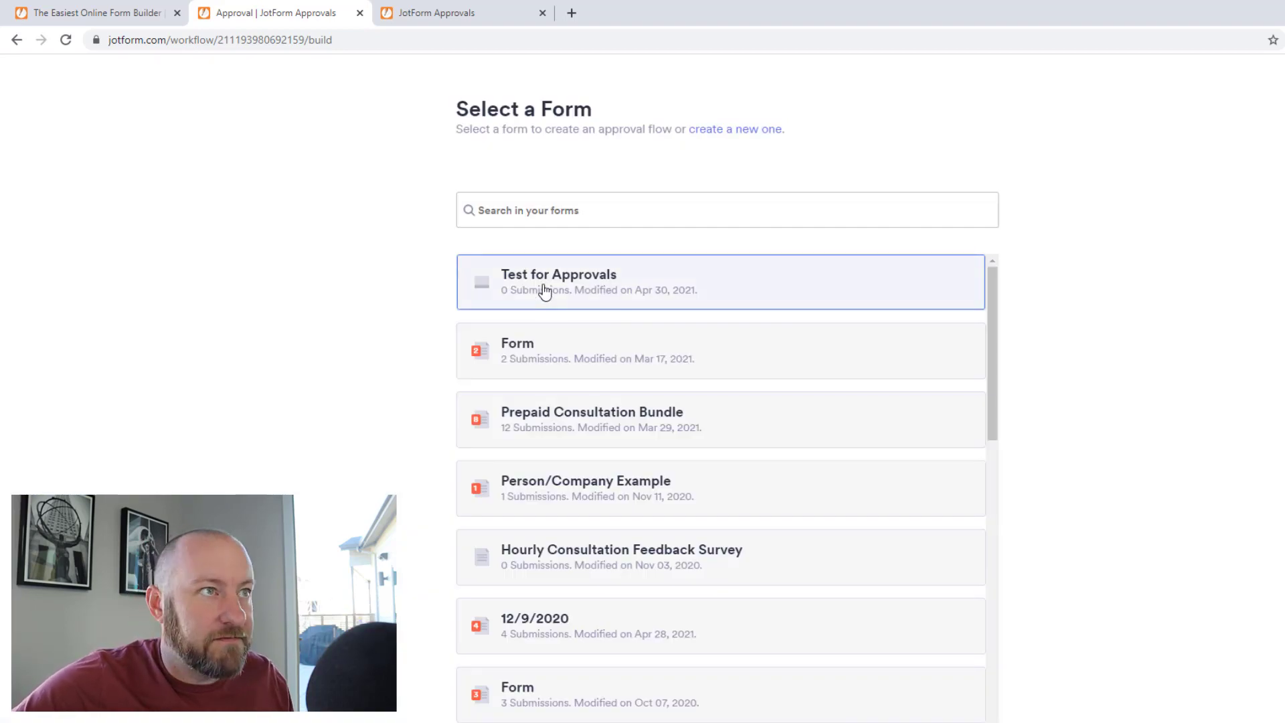
left_click(544, 291)
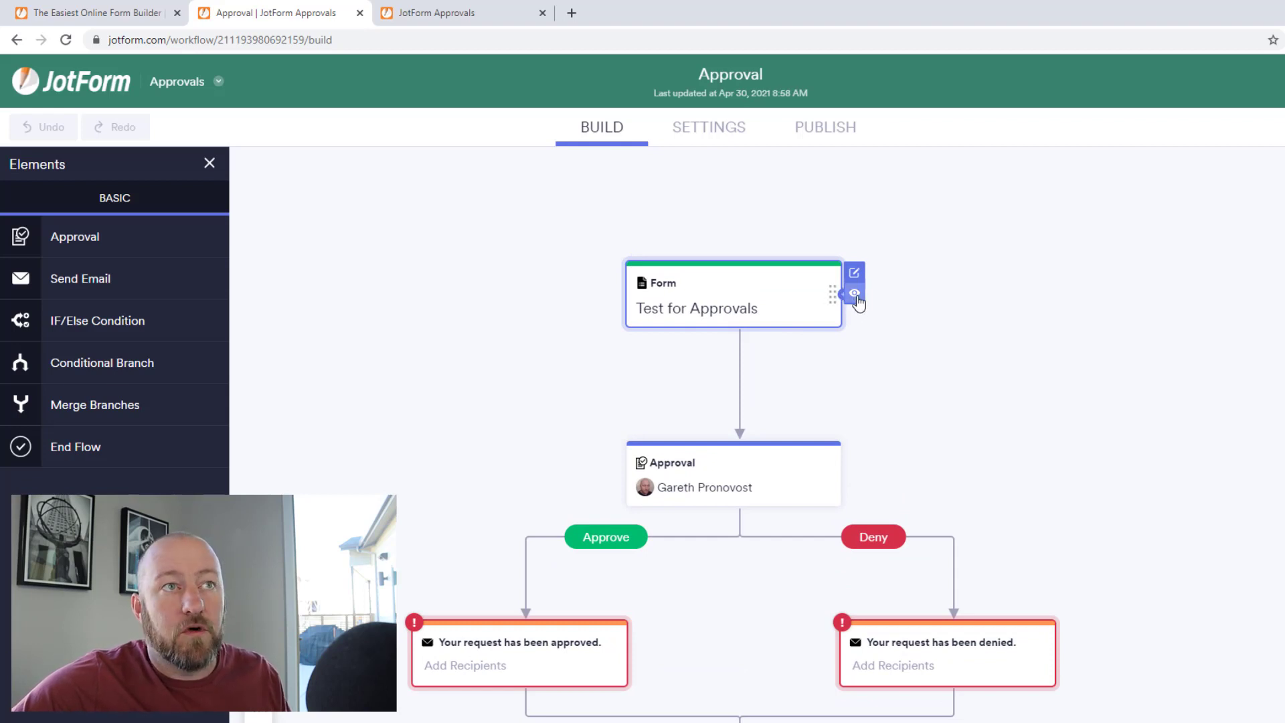
Review the Test for Approvals questions in Form Builder, then go back to the Approval flow tab.
left_click(855, 275)
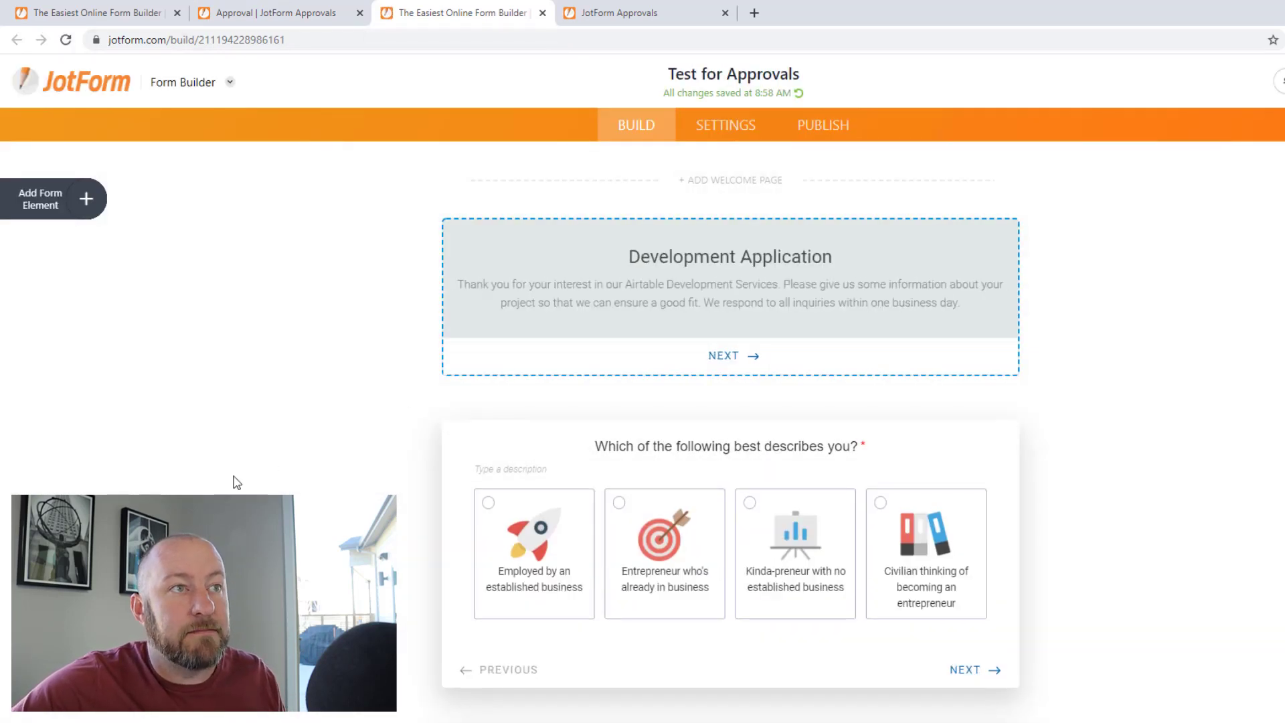
scroll(236, 482, "down", 15)
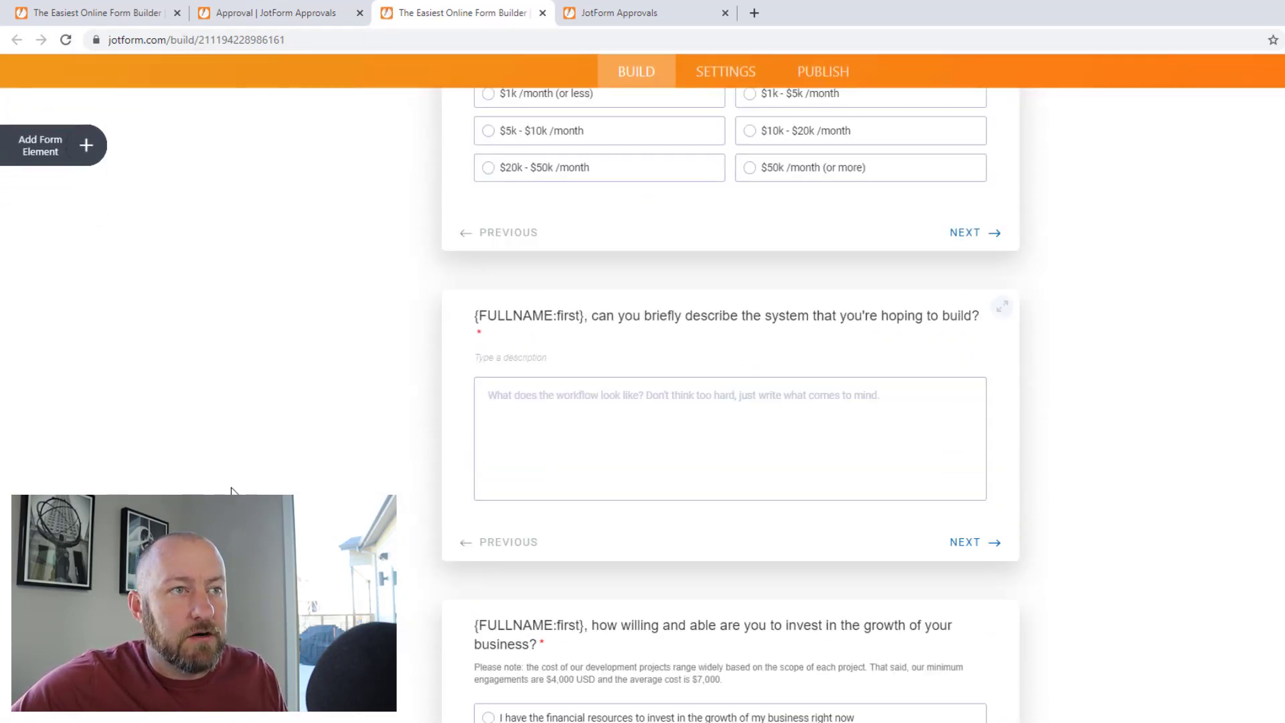
scroll(235, 492, "down", 10)
scroll(243, 491, "up", 20)
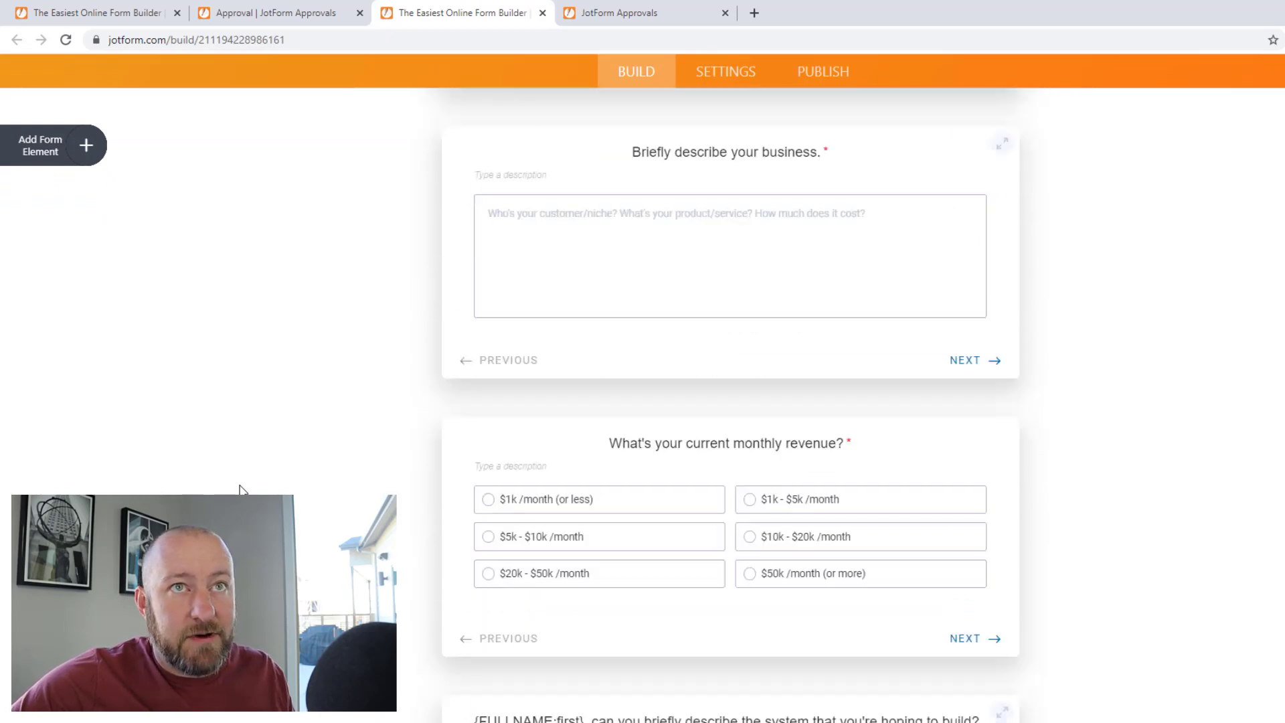
scroll(243, 491, "up", 3)
scroll(643, 388, "up", 1)
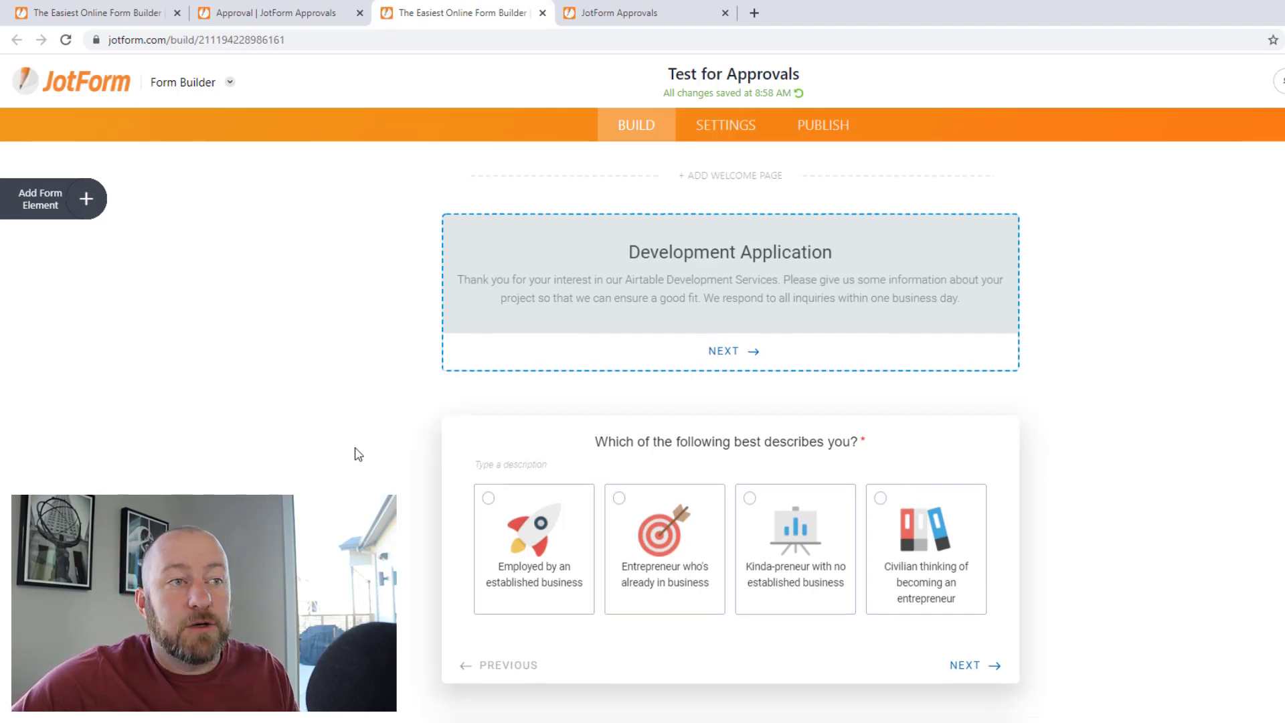
scroll(344, 452, "down", 10)
scroll(343, 450, "down", 5)
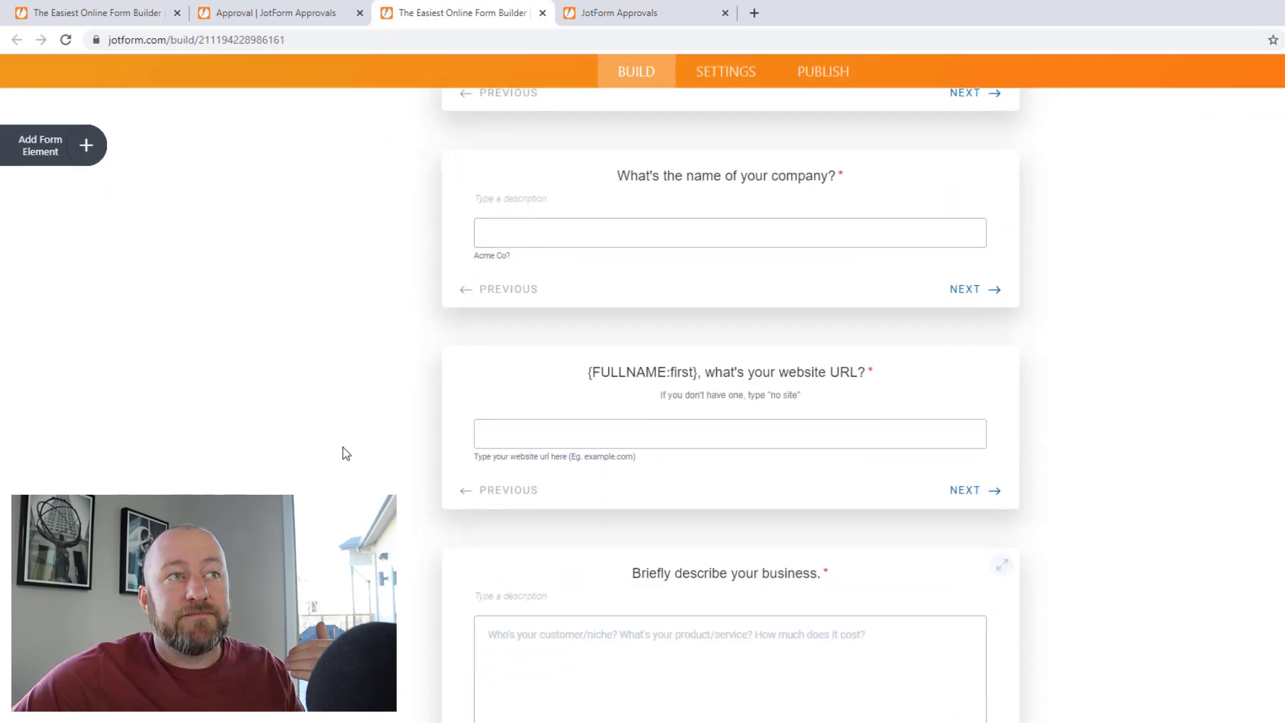
scroll(343, 445, "down", 2)
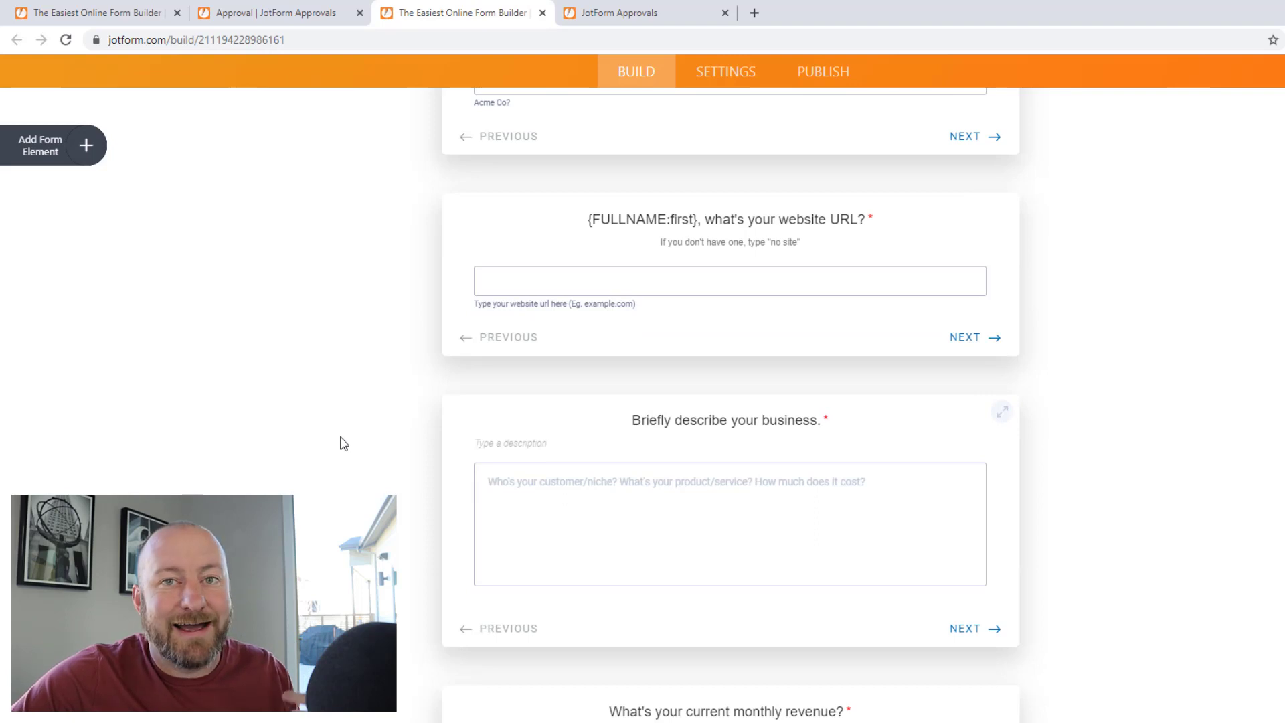
scroll(344, 444, "up", 15)
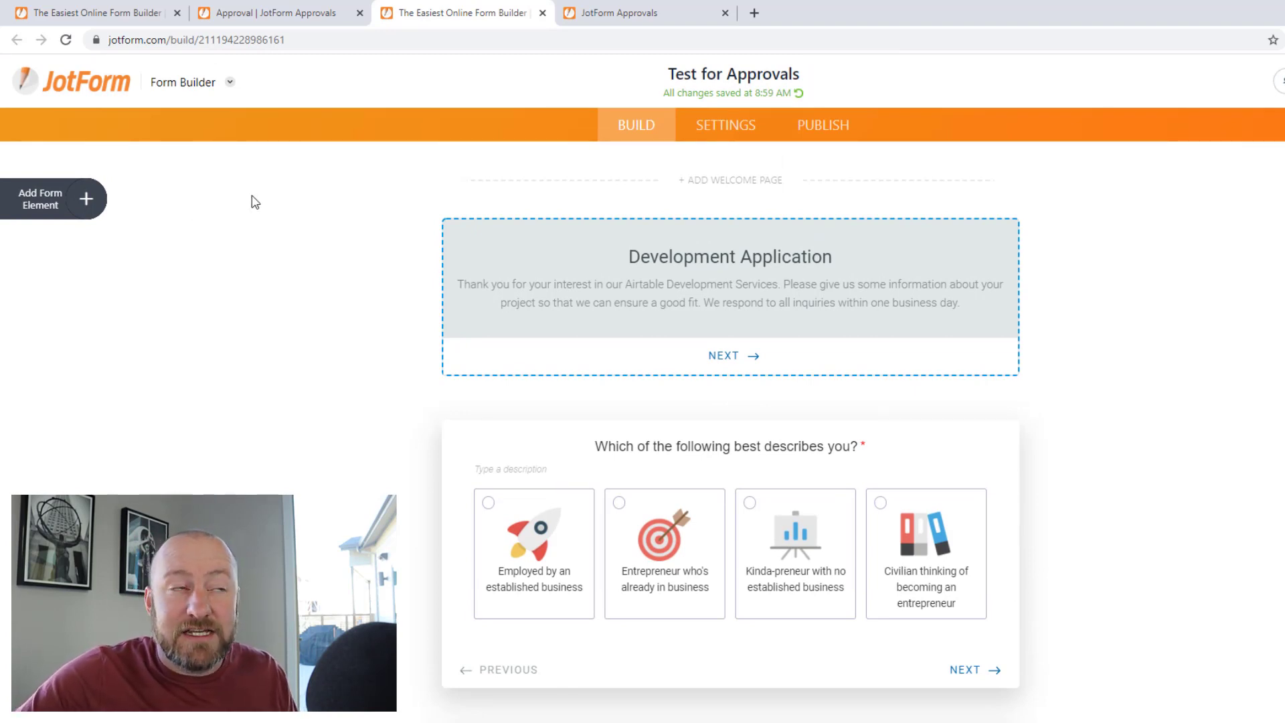
left_click(281, 8)
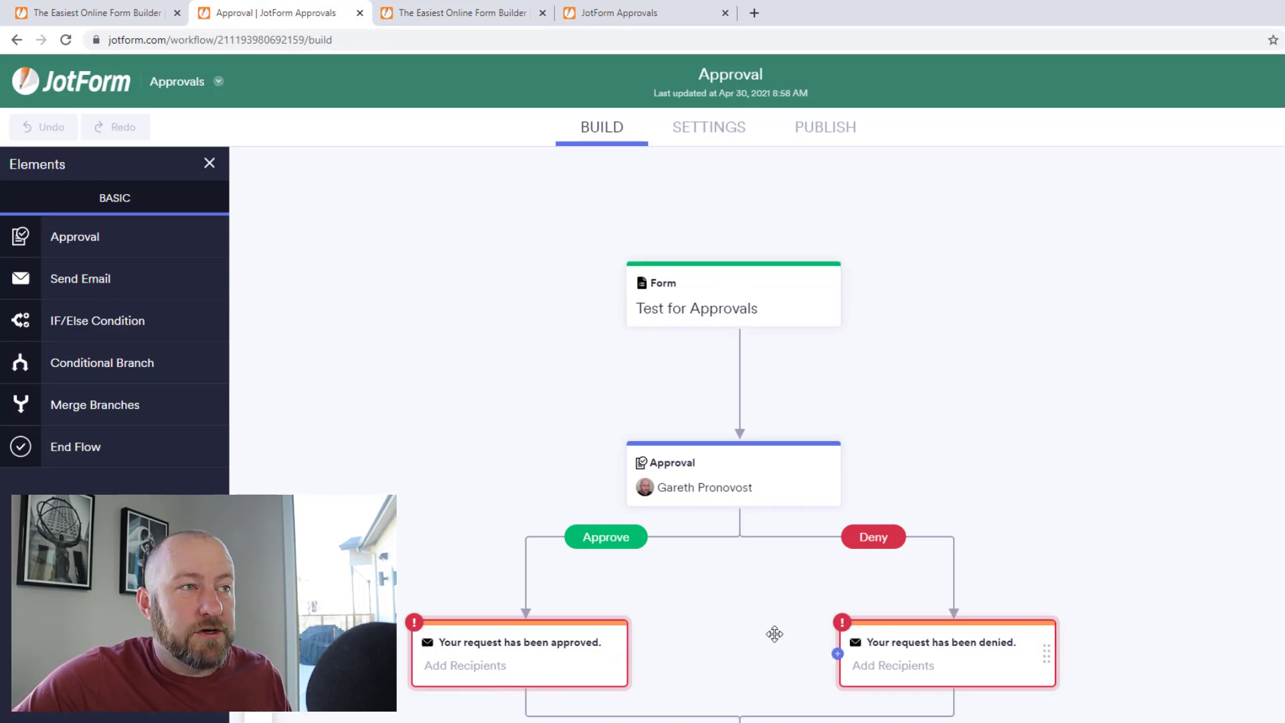
Show the Errors panel flagging empty recipient fields on both email steps.
left_click(406, 621)
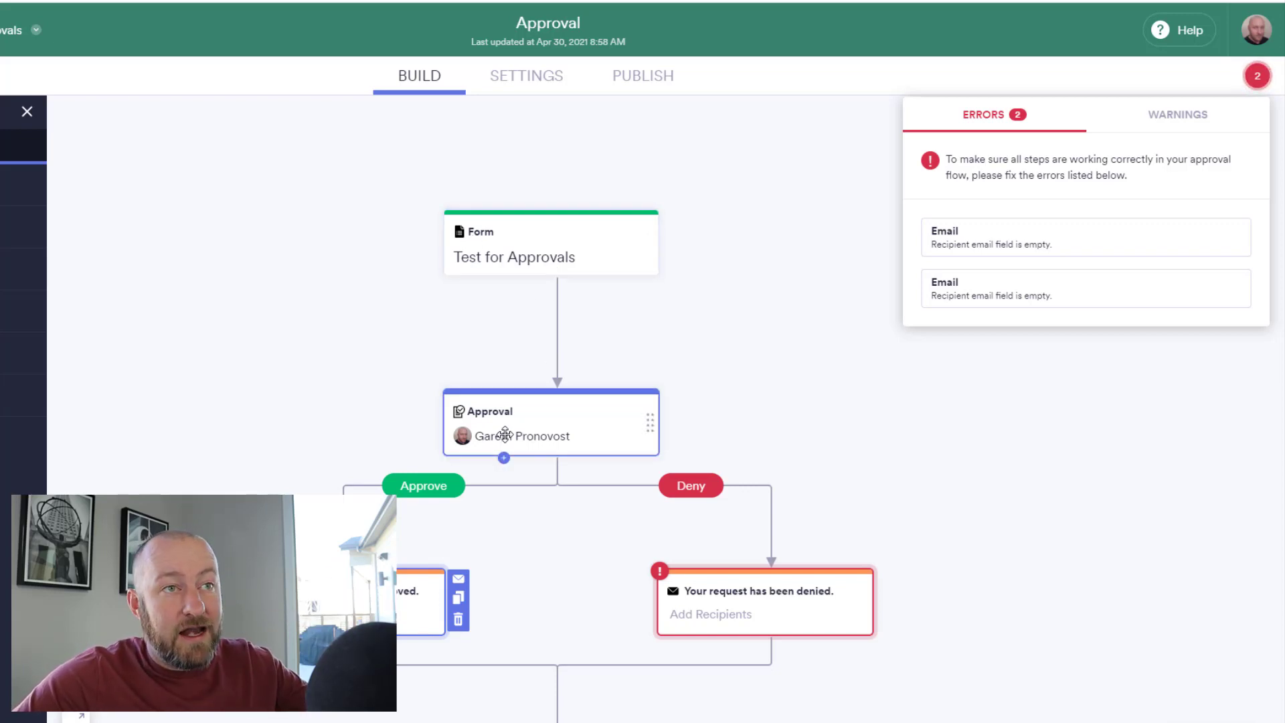
mouse_move(505, 435)
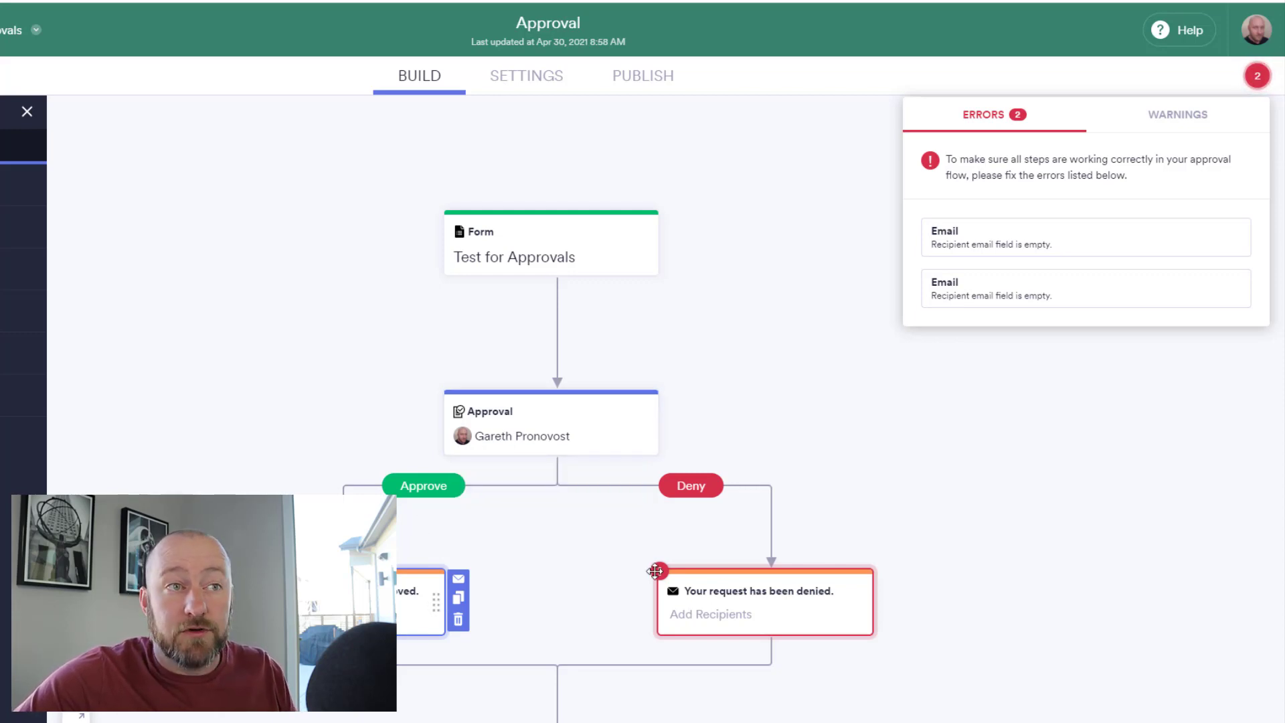
Set the approved email's recipient to the form field 'What's your email' and save.
left_click(1024, 242)
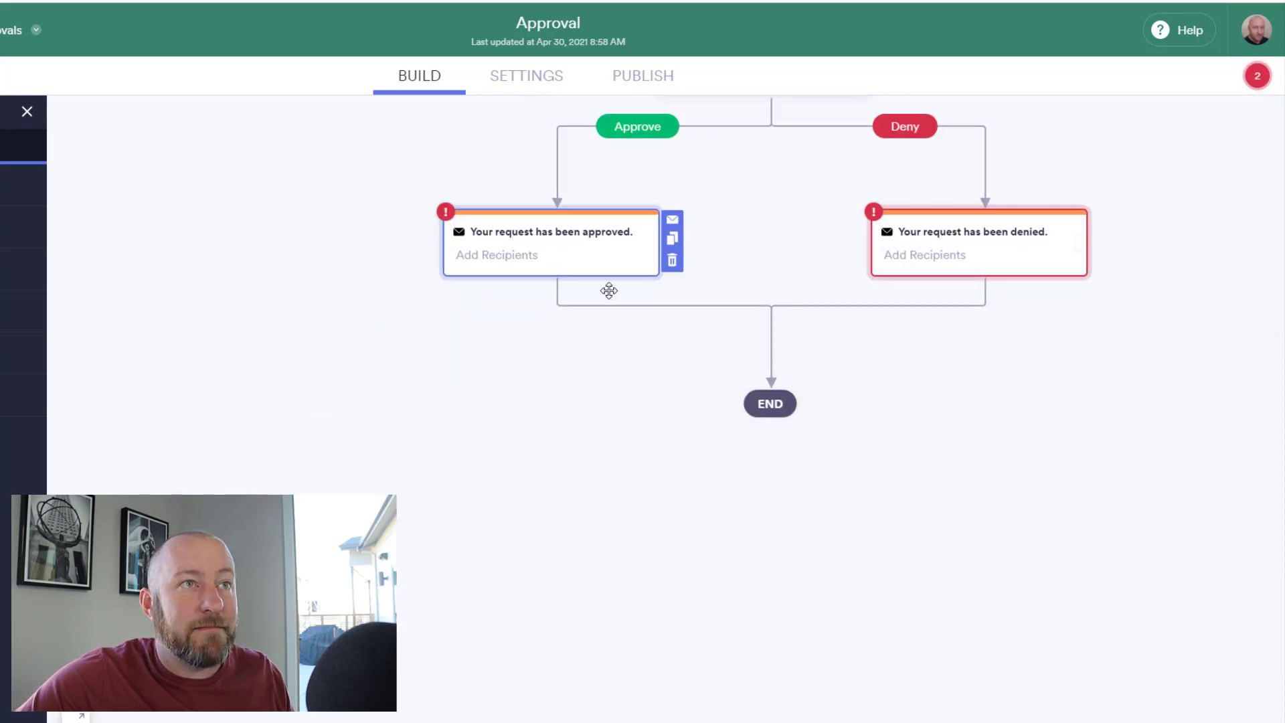
left_click(674, 222)
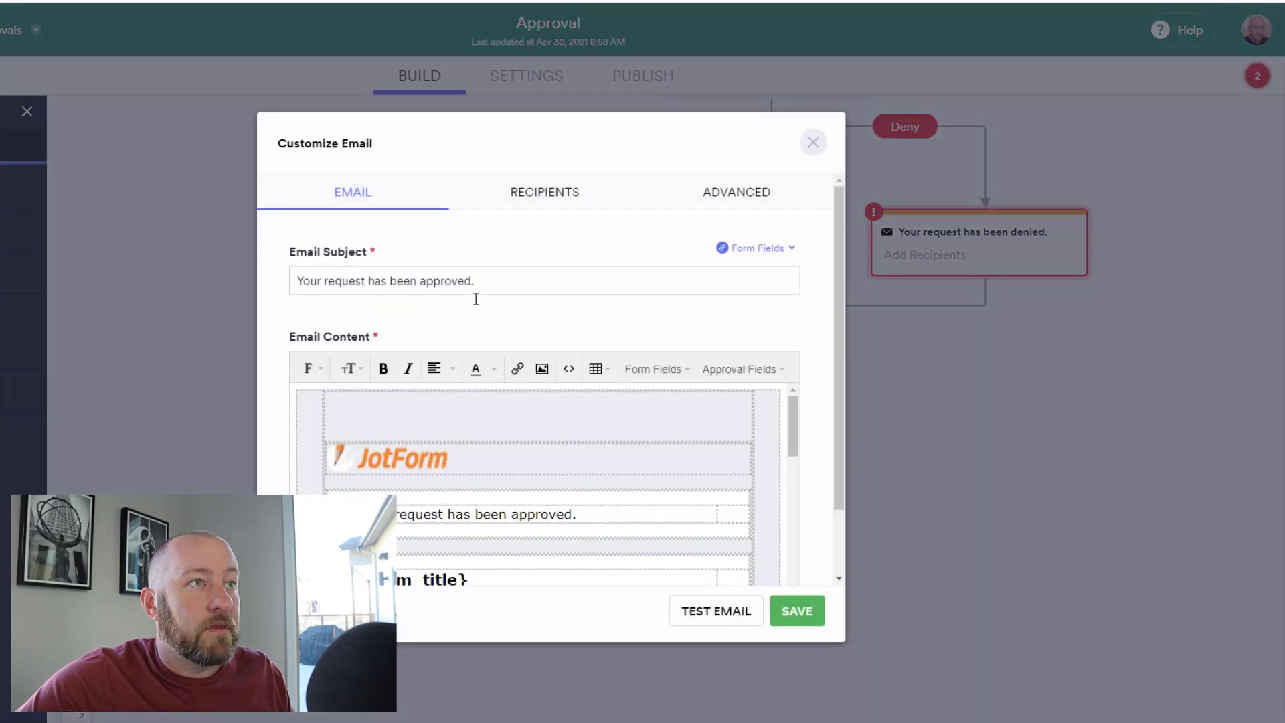
left_click(545, 202)
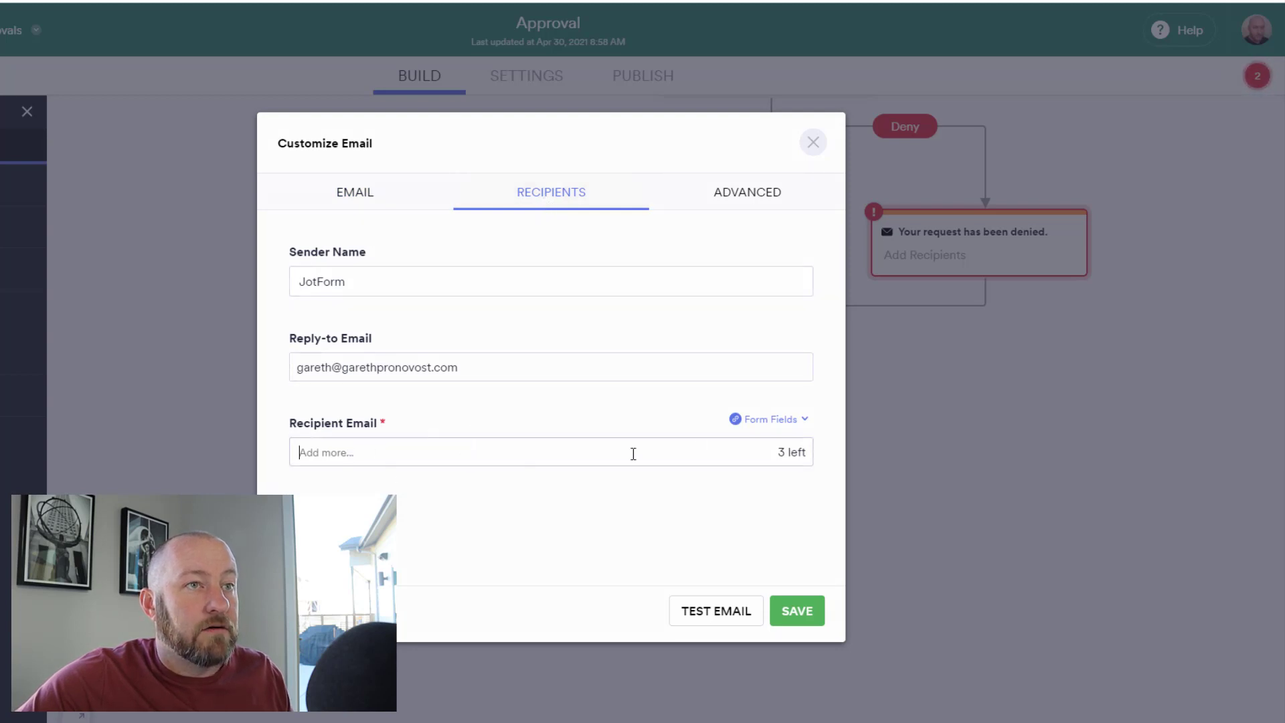
left_click(804, 421)
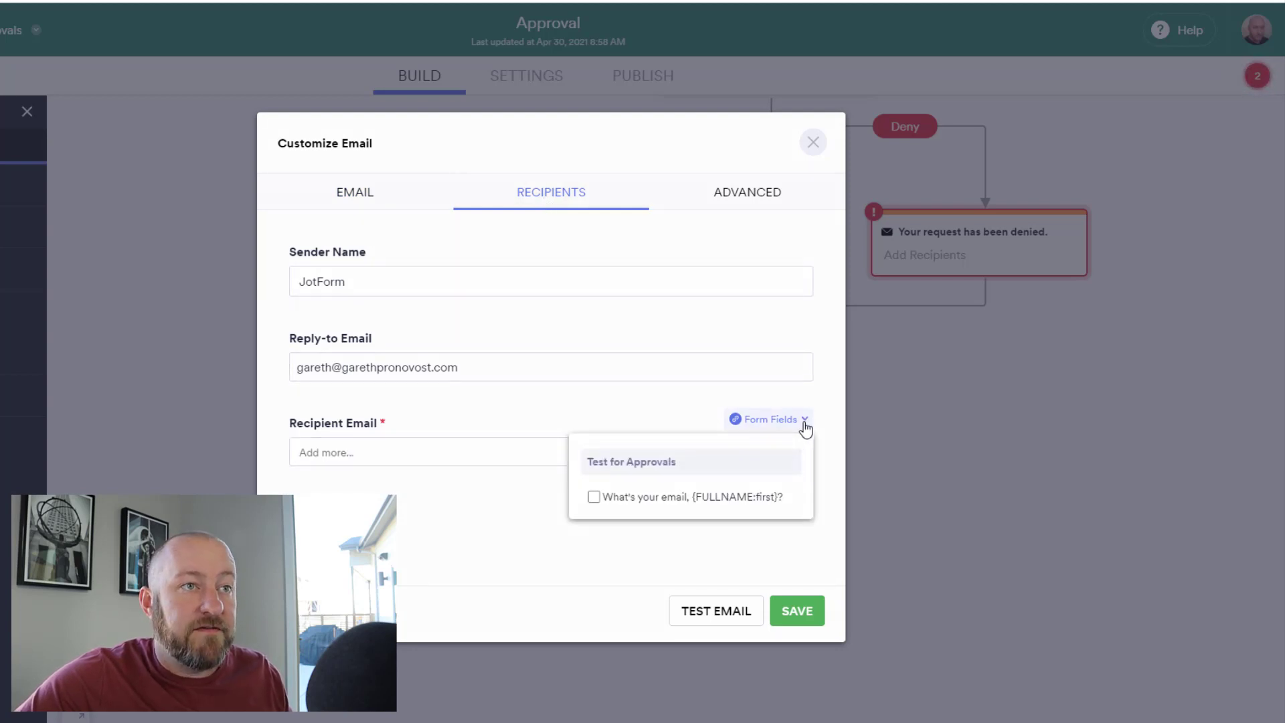
left_click(594, 497)
left_click(519, 512)
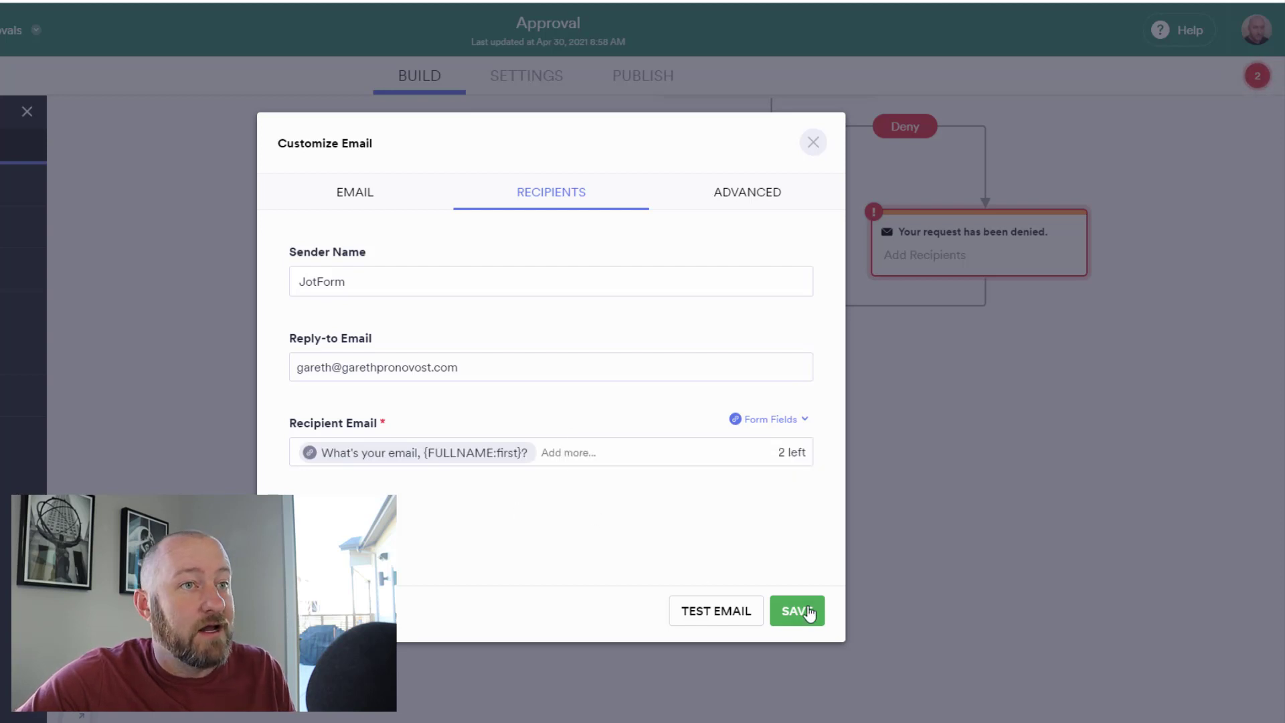
left_click(809, 612)
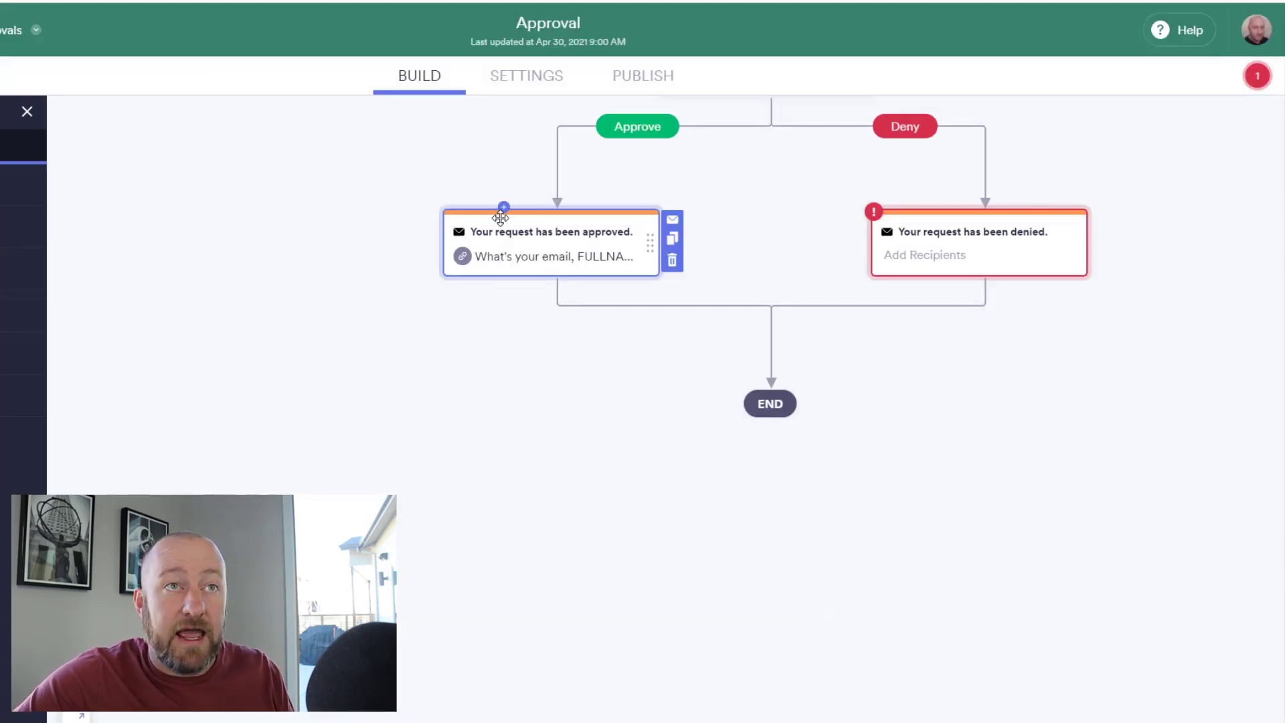
scroll(1024, 462, "up", 2)
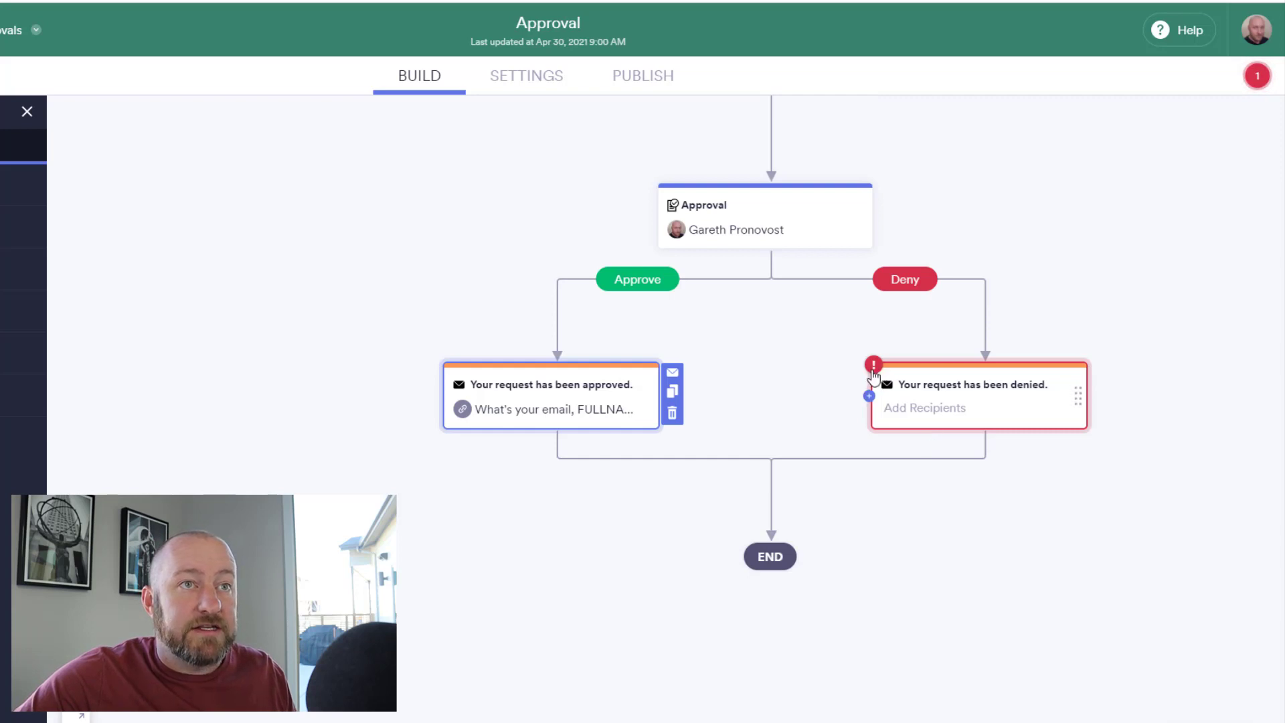
Set the denied email's recipient to the form field 'What's your email' and save.
left_click(872, 373)
left_click(981, 246)
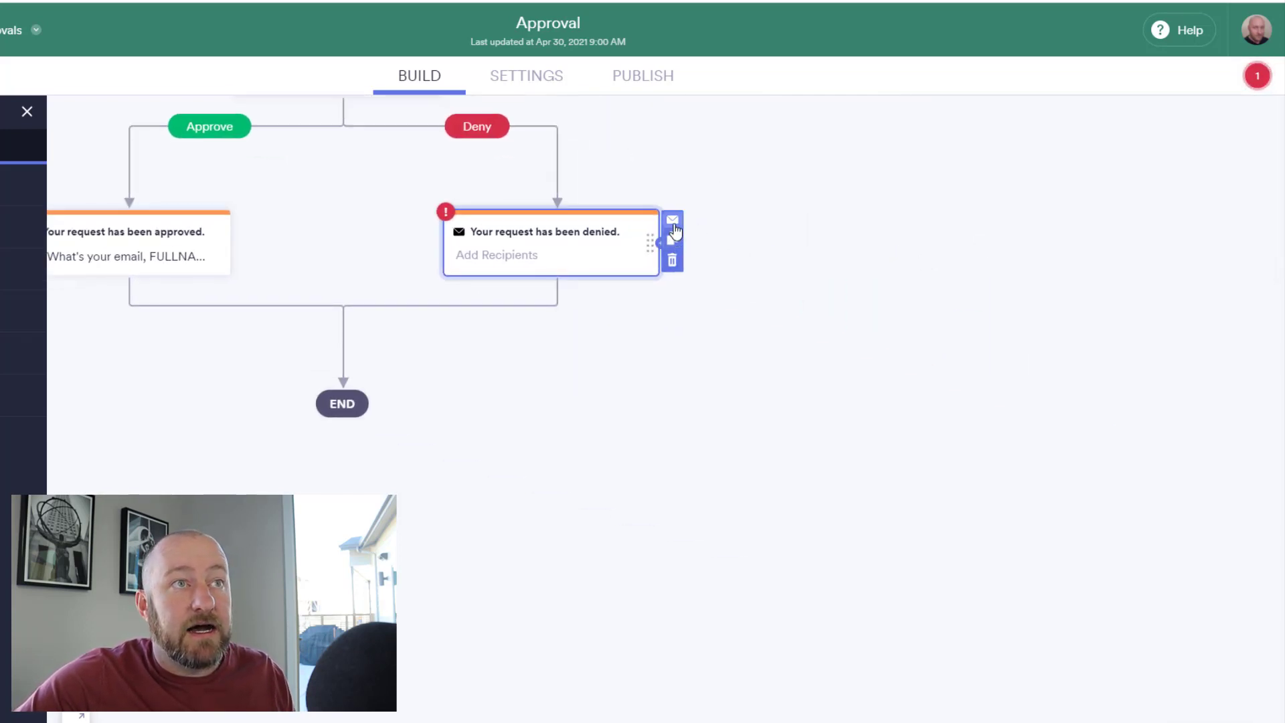
left_click(673, 221)
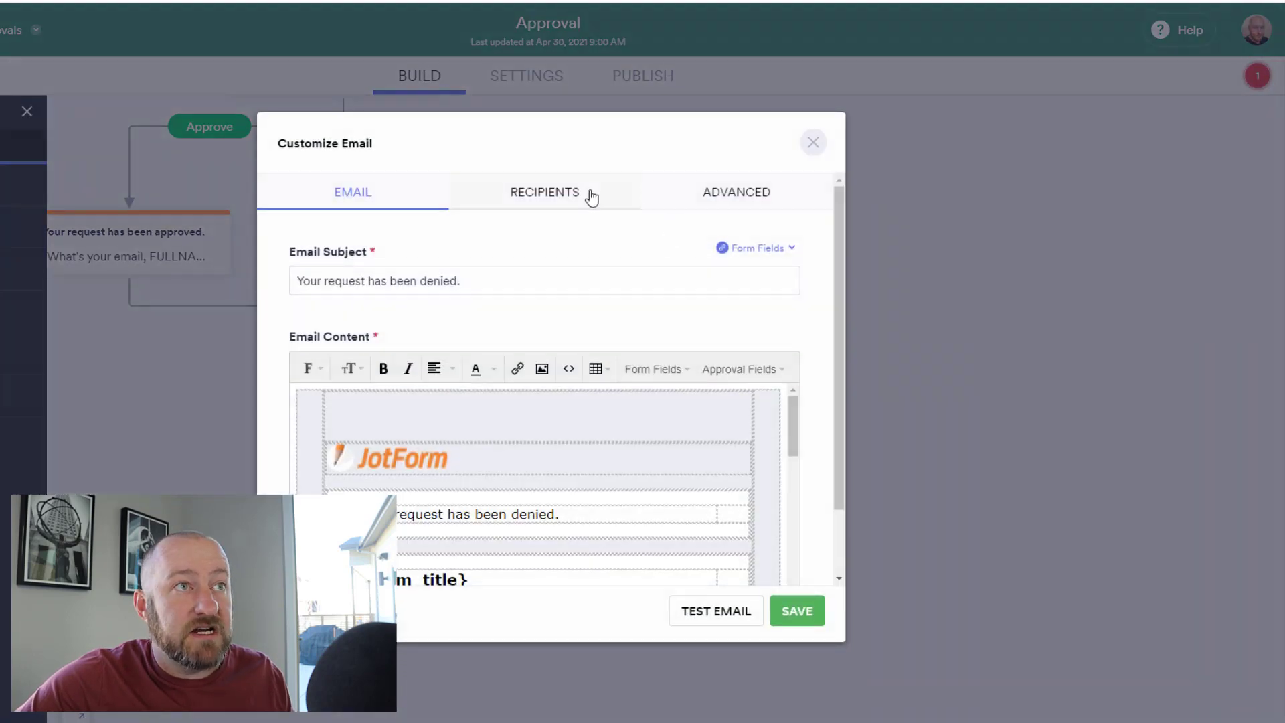
left_click(570, 197)
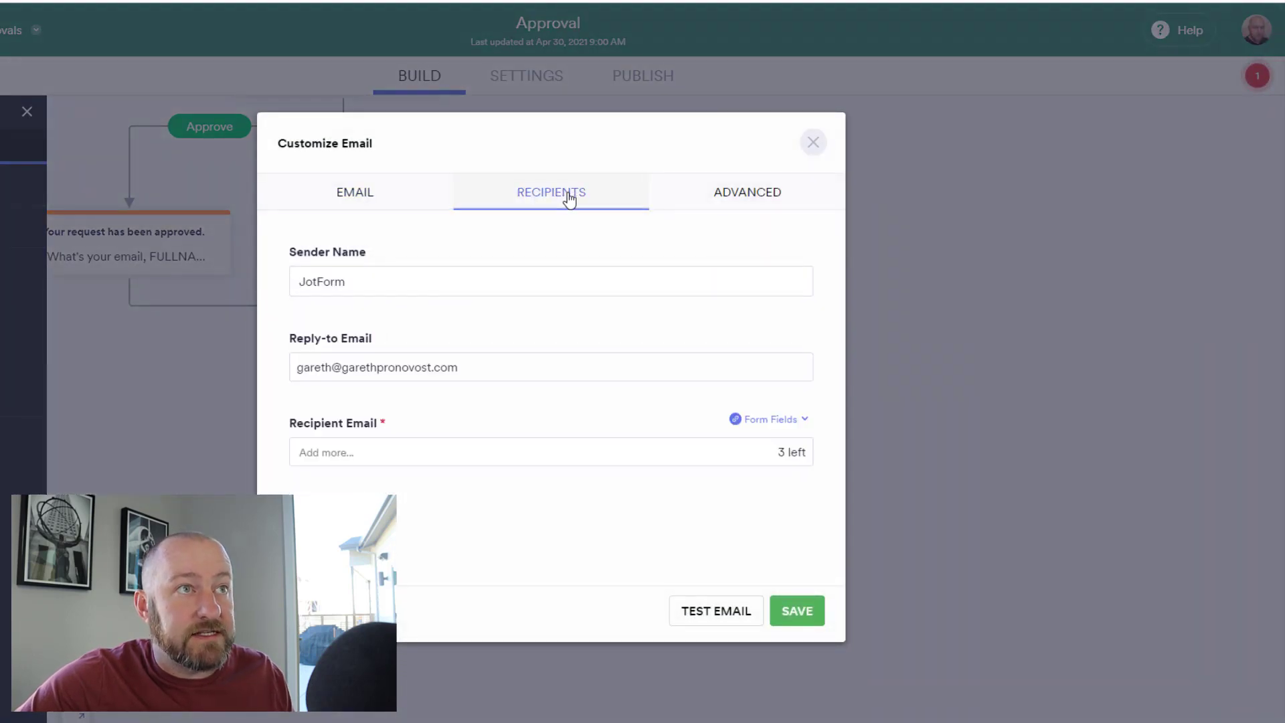
left_click(792, 422)
left_click(594, 498)
left_click(782, 617)
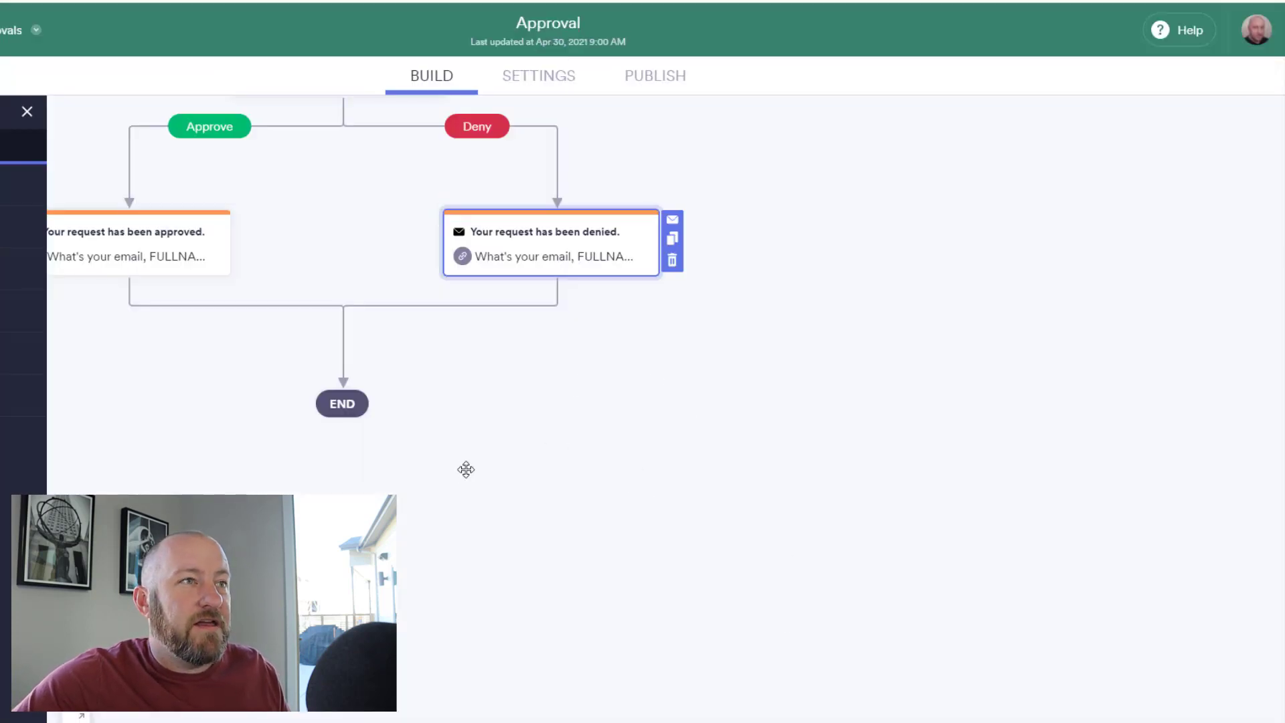
Go to the flow's Publish page showing the form's share link.
scroll(456, 473, "up", 4)
scroll(620, 380, "up", 2)
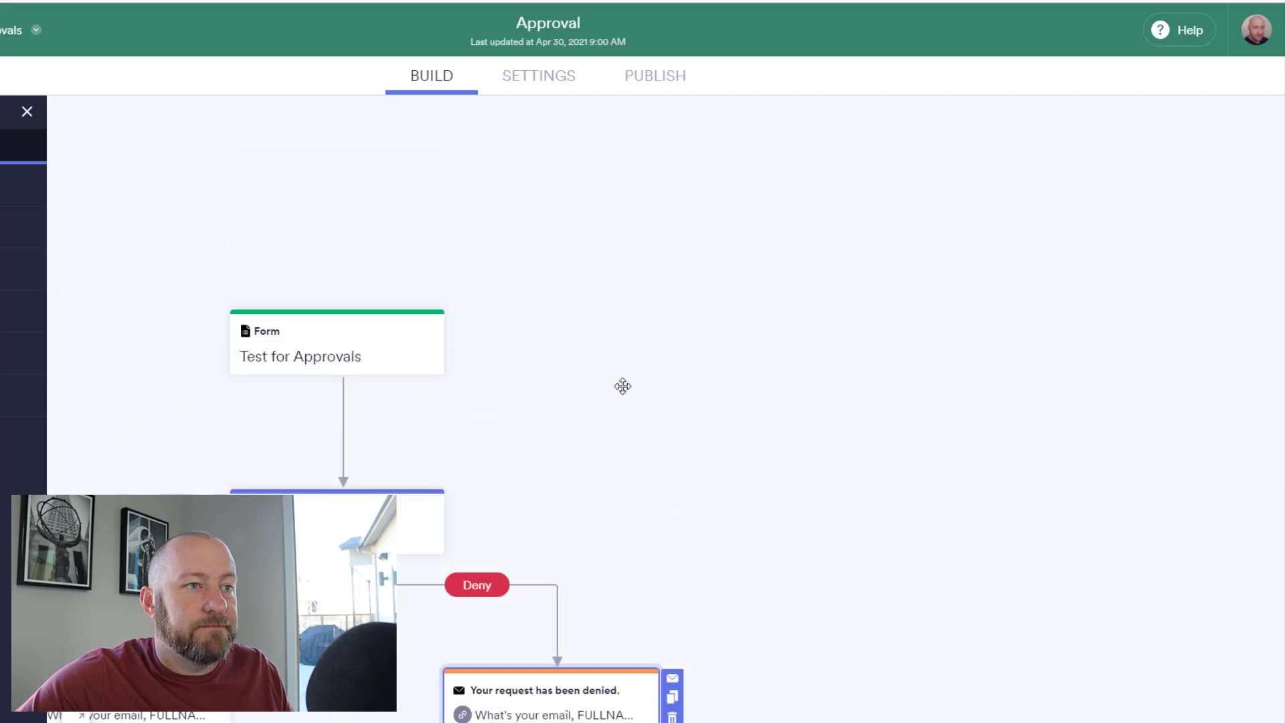
scroll(623, 381, "down", 2)
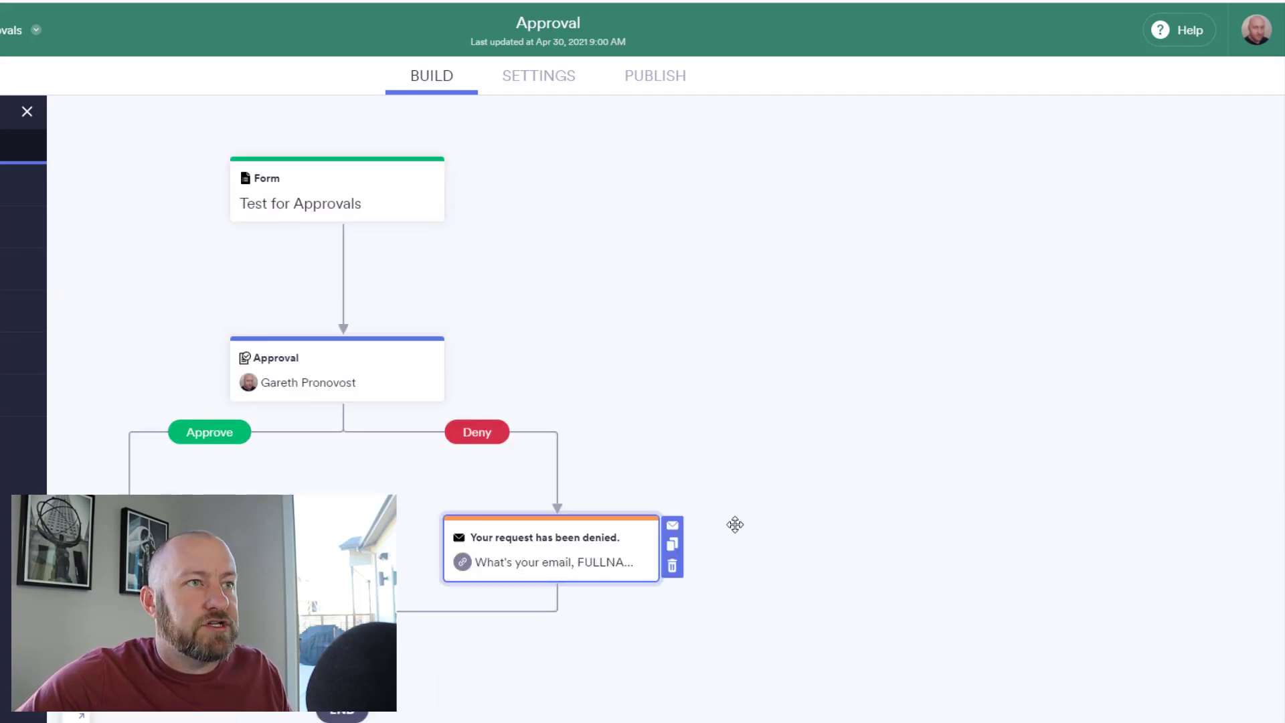
left_click(678, 77)
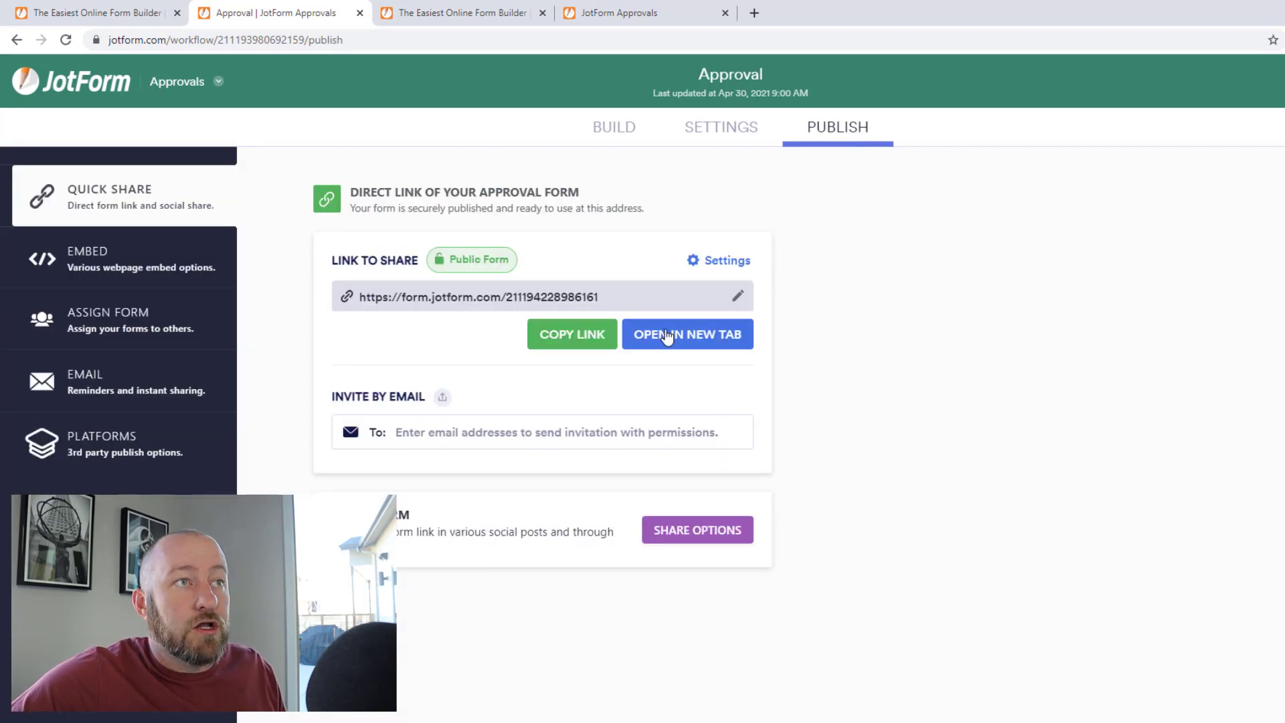
Submit a test entry of the published Test for Approvals form, then return to the flow builder.
left_click(666, 335)
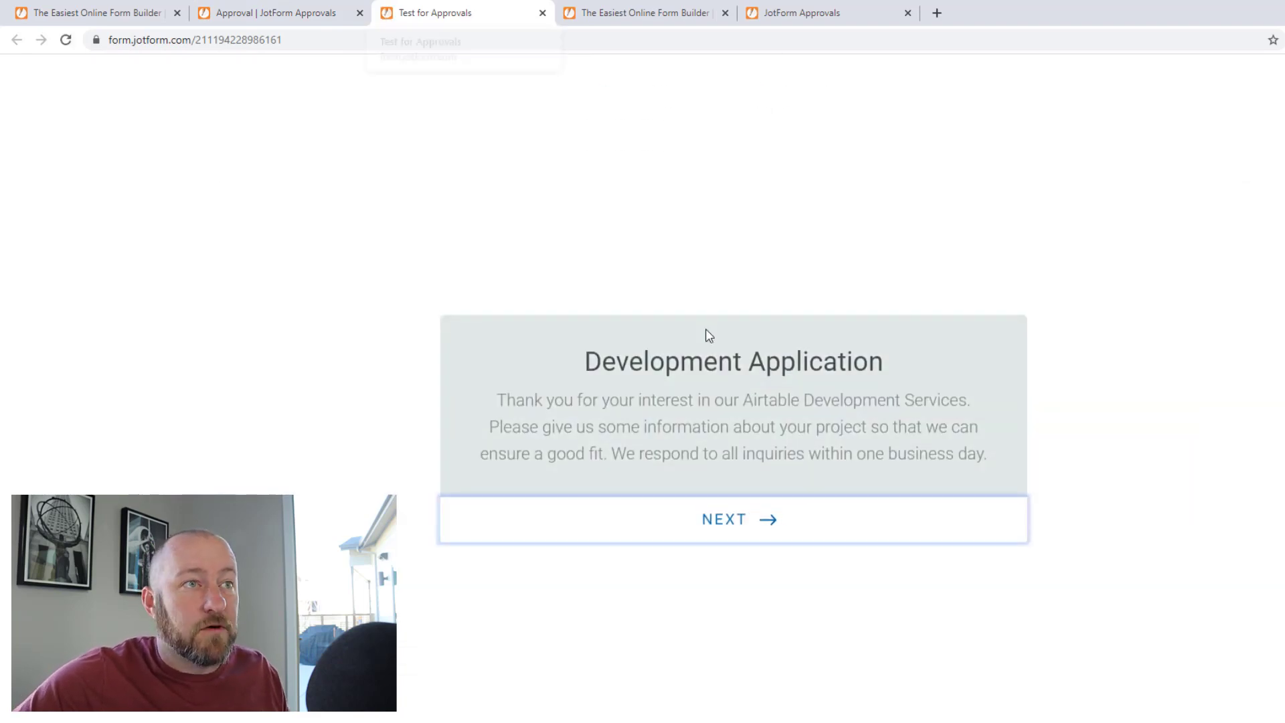
left_click(737, 517)
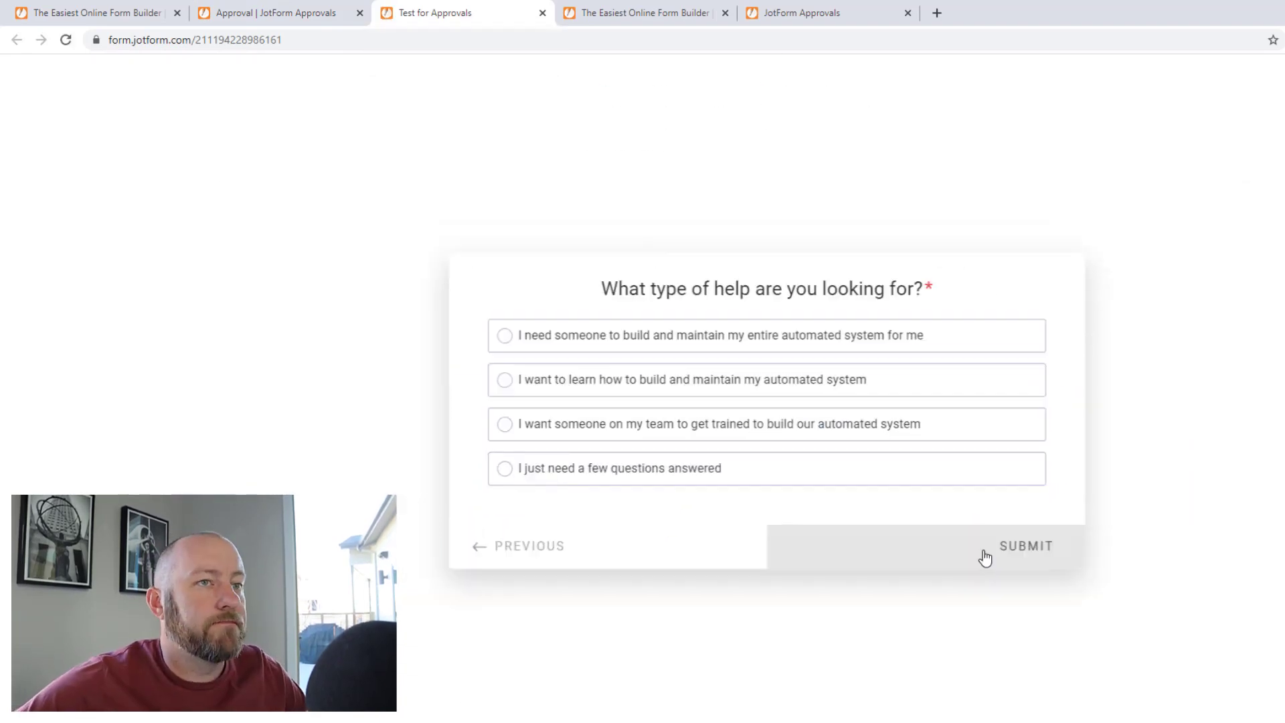
left_click(984, 556)
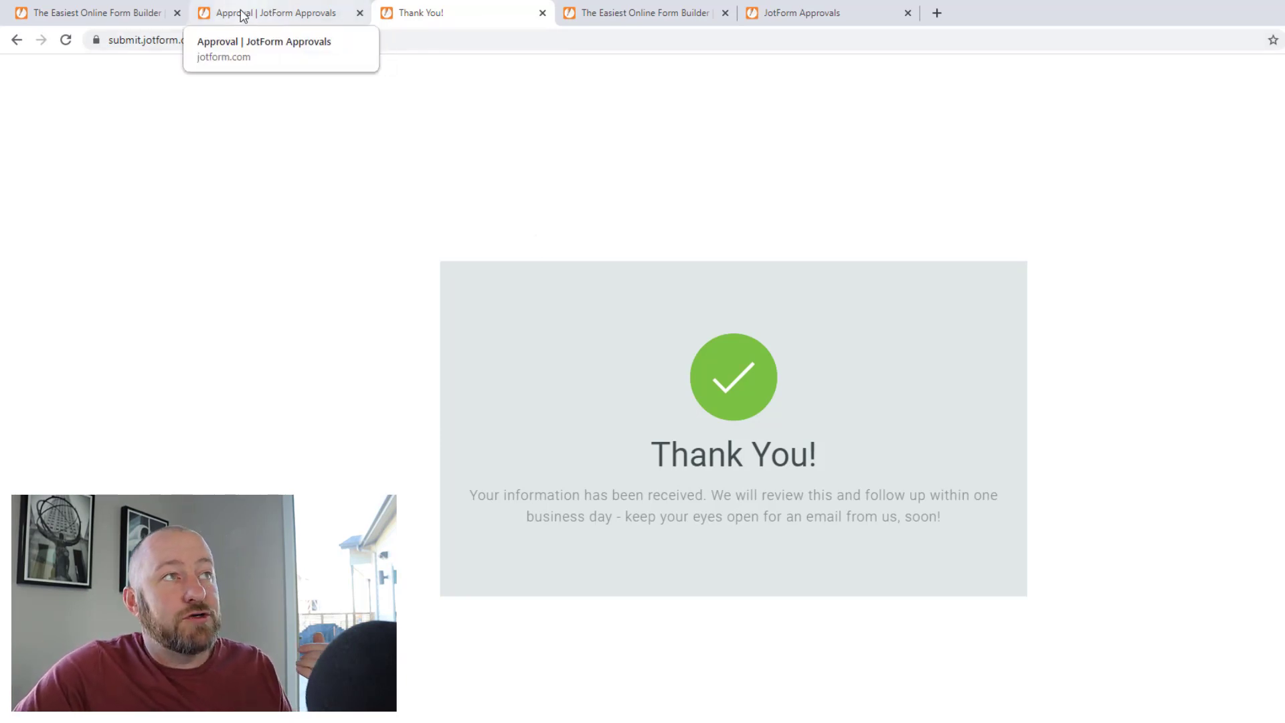
left_click(243, 16)
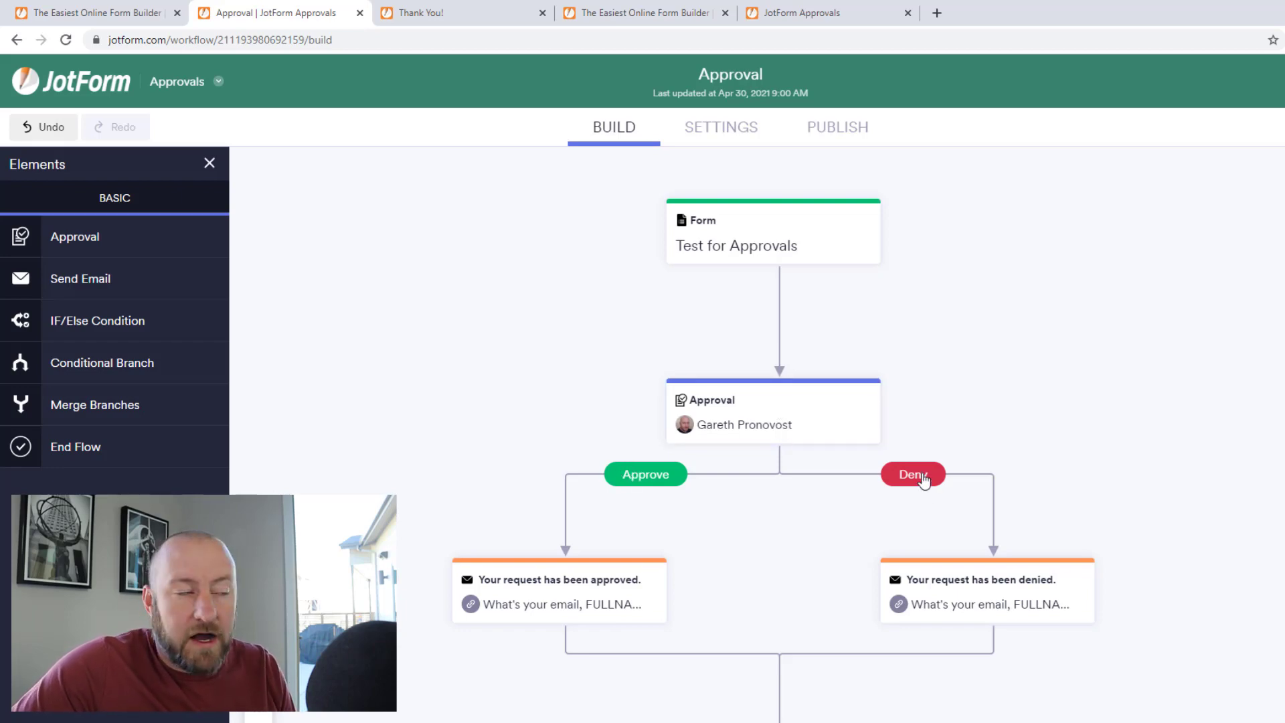
In Gmail, read the JotForm approval request email listing the test submission's answers.
left_click(954, 16)
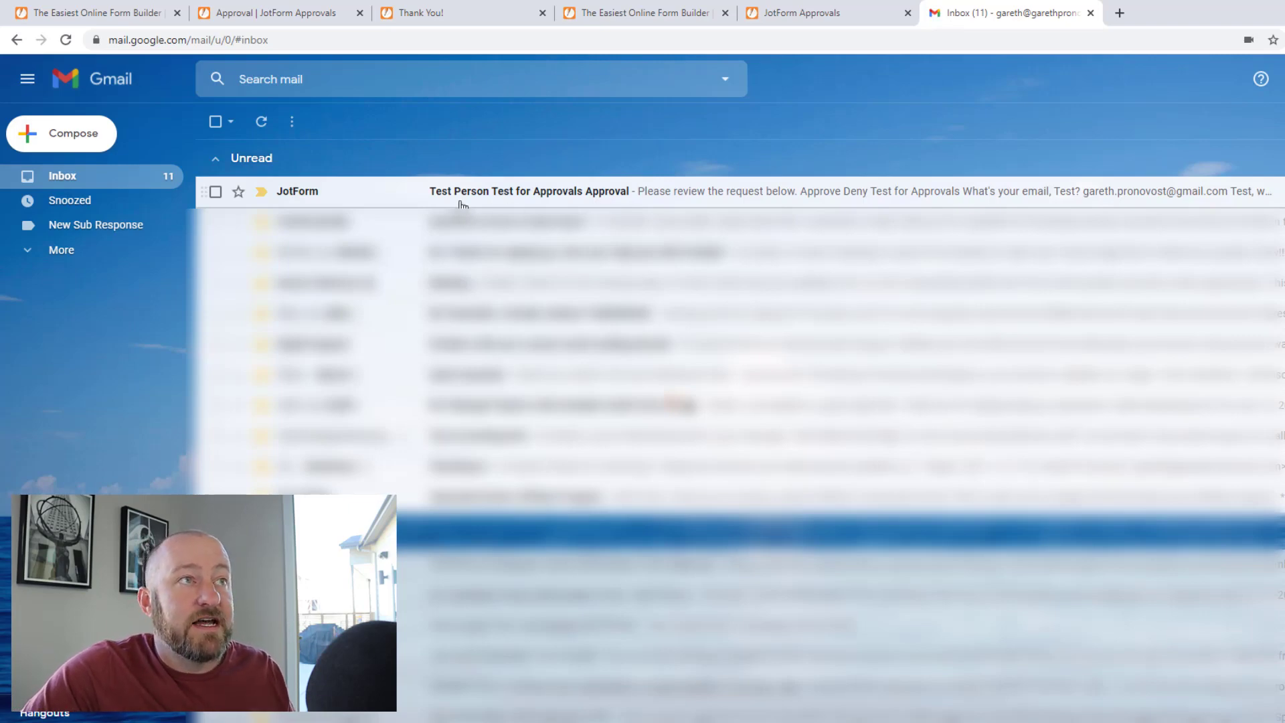
left_click(598, 199)
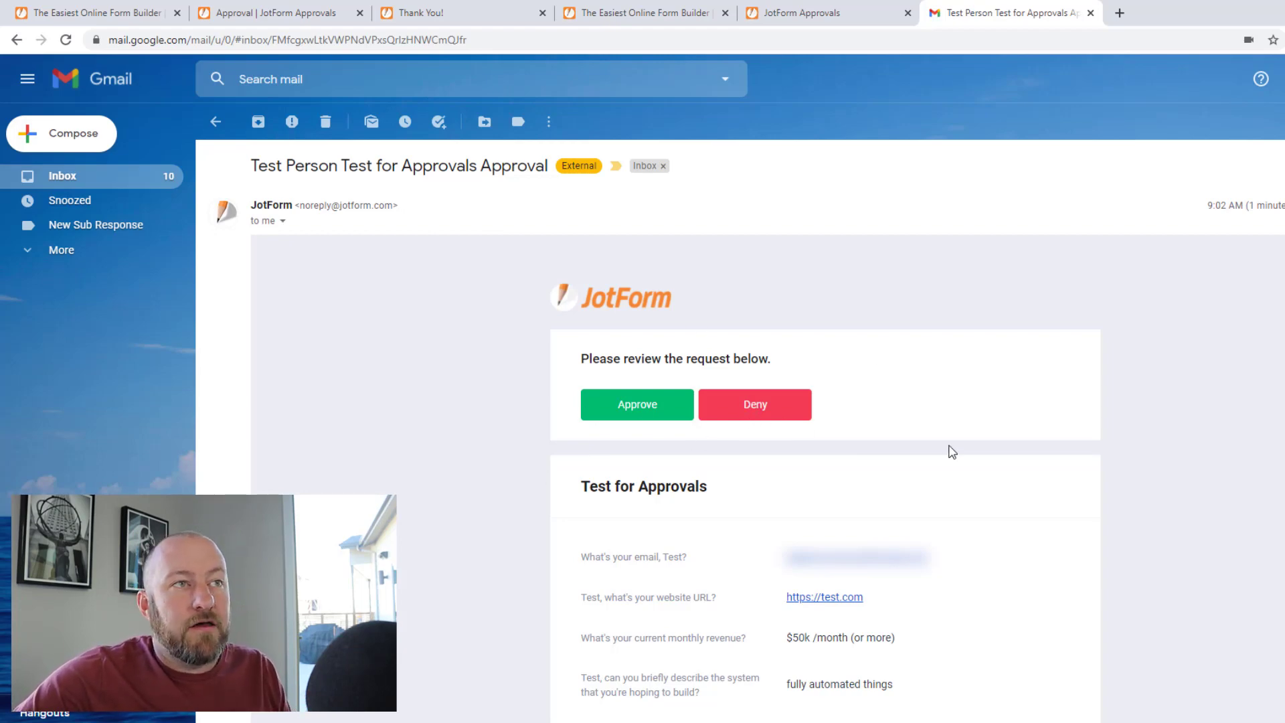
scroll(710, 498, "down", 7)
scroll(699, 529, "up", 2)
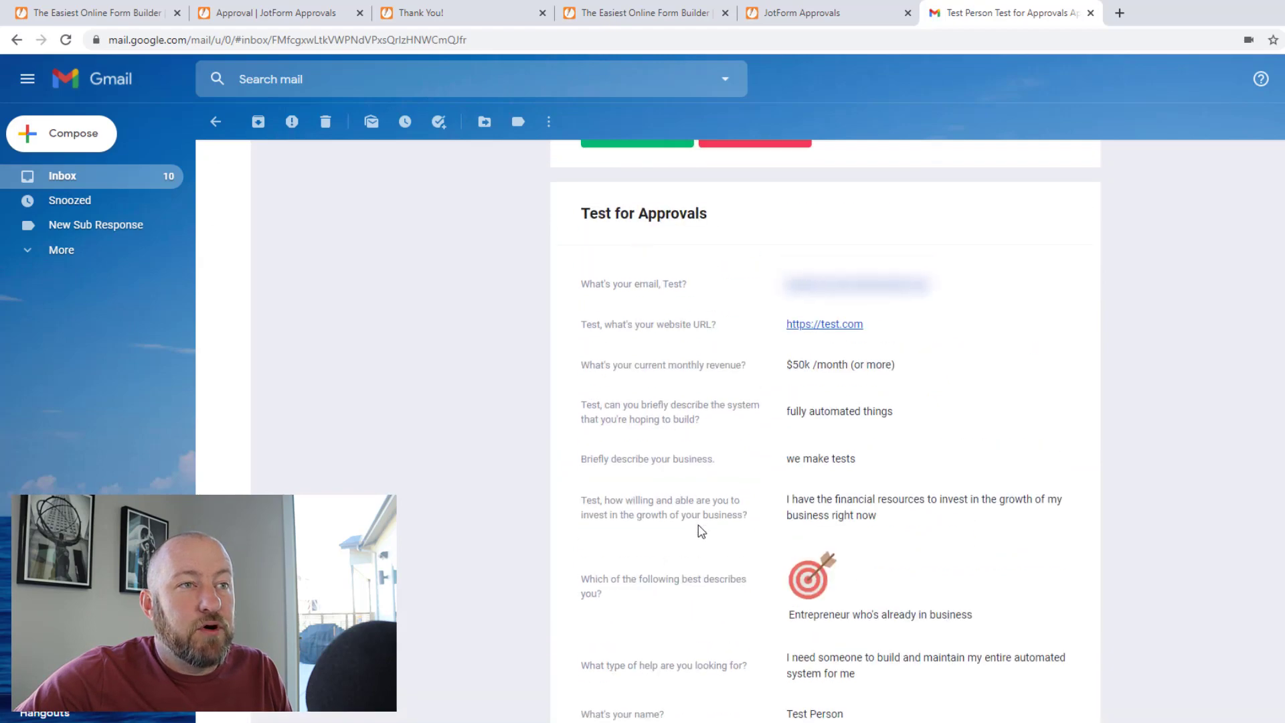
scroll(648, 405, "up", 3)
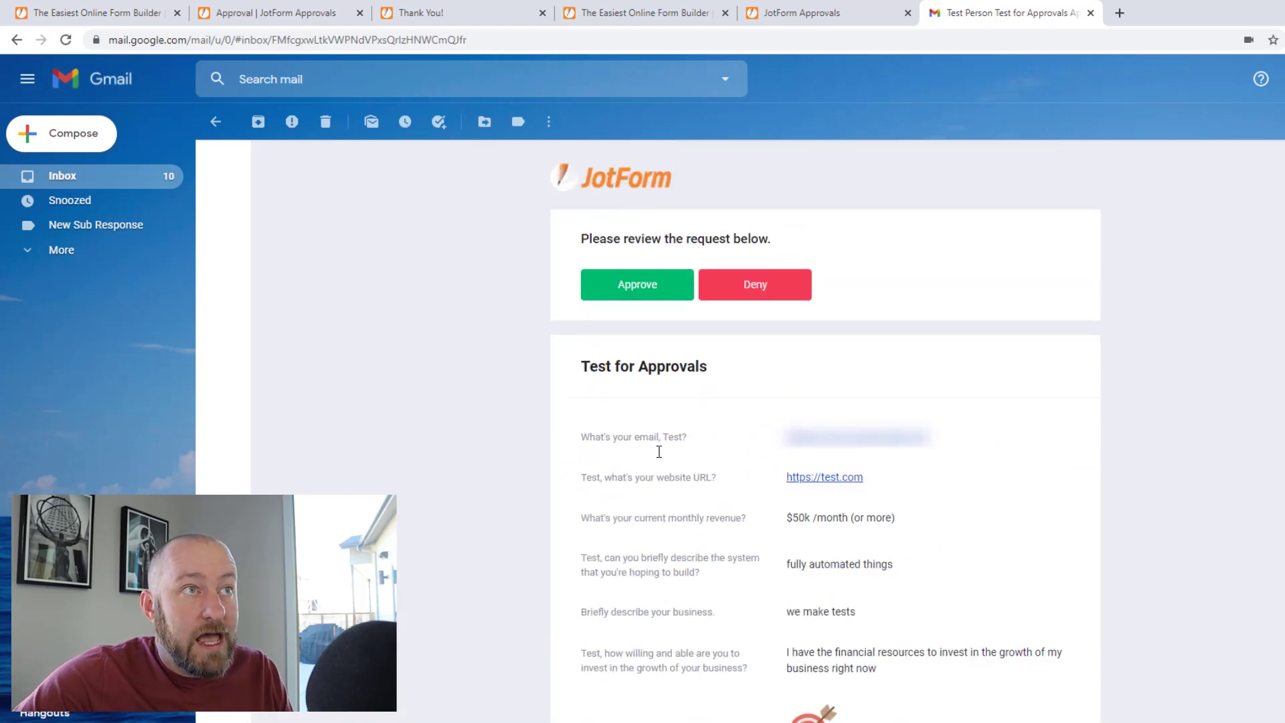
Approve the pending test submission in JotForm's Pending Approvals, then return to Gmail.
left_click(650, 299)
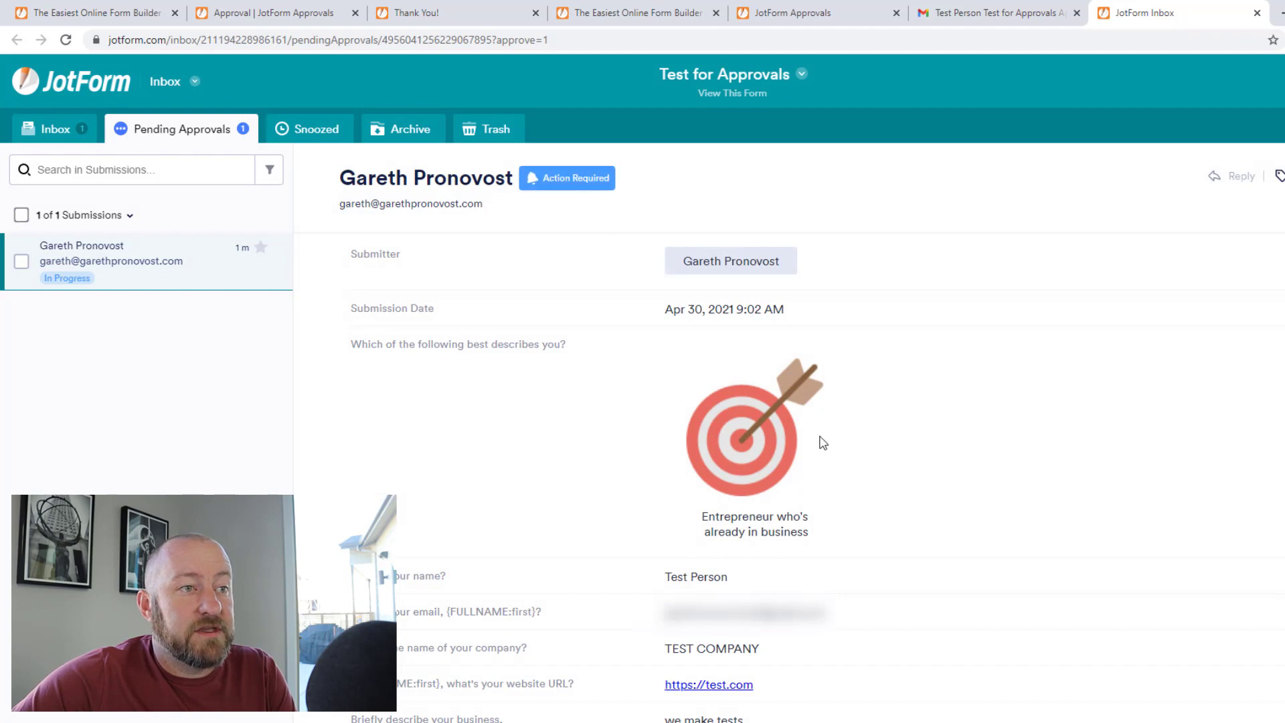
scroll(818, 442, "down", 5)
scroll(813, 365, "up", 4)
scroll(611, 351, "up", 1)
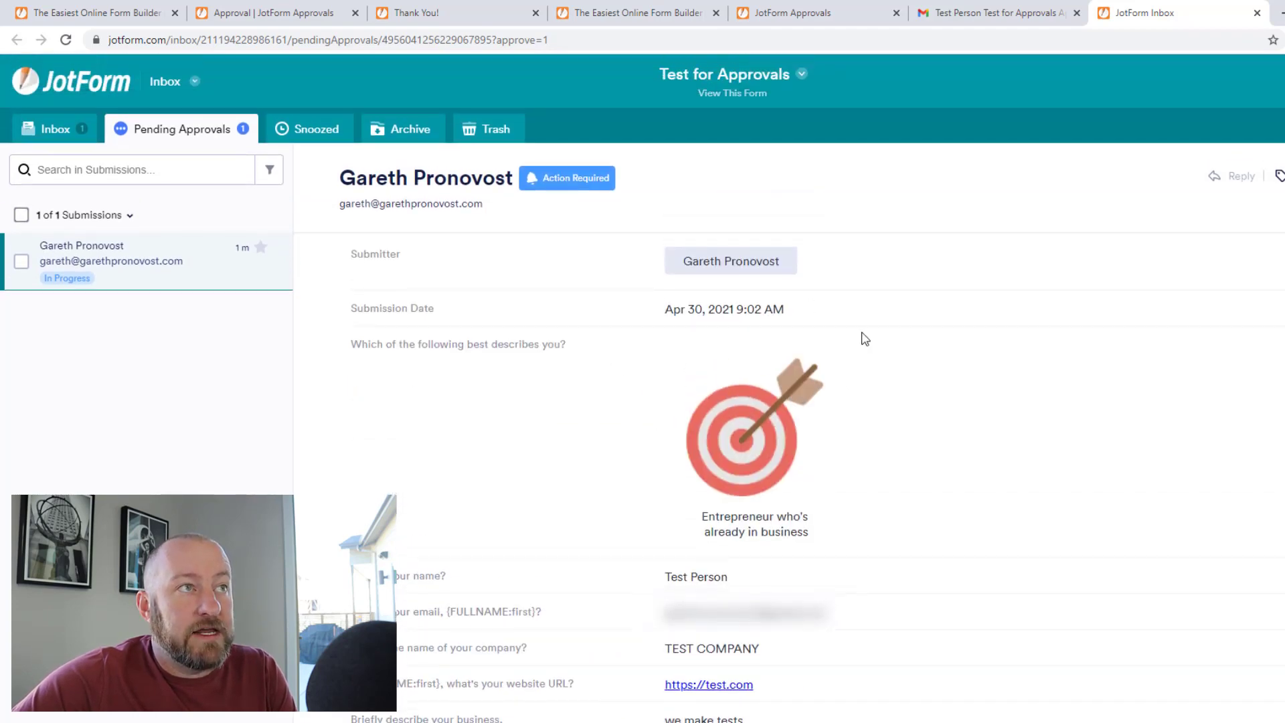
scroll(1000, 424, "down", 6)
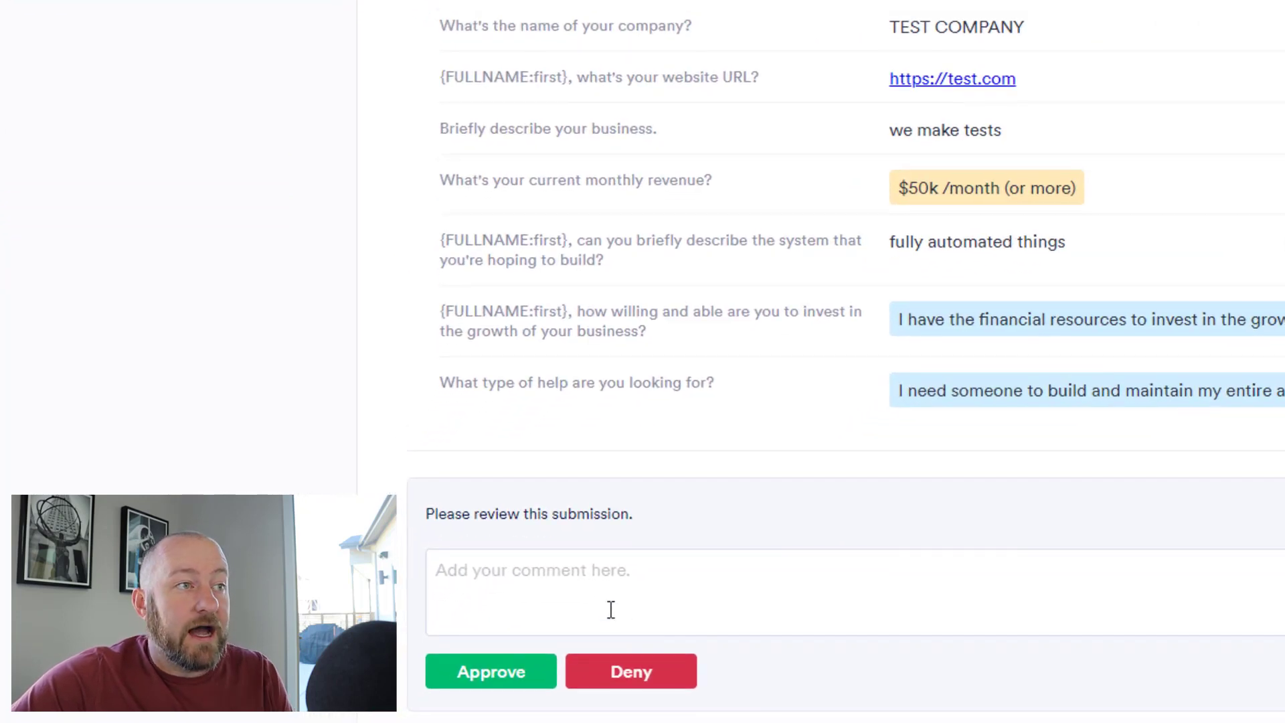
left_click(555, 586)
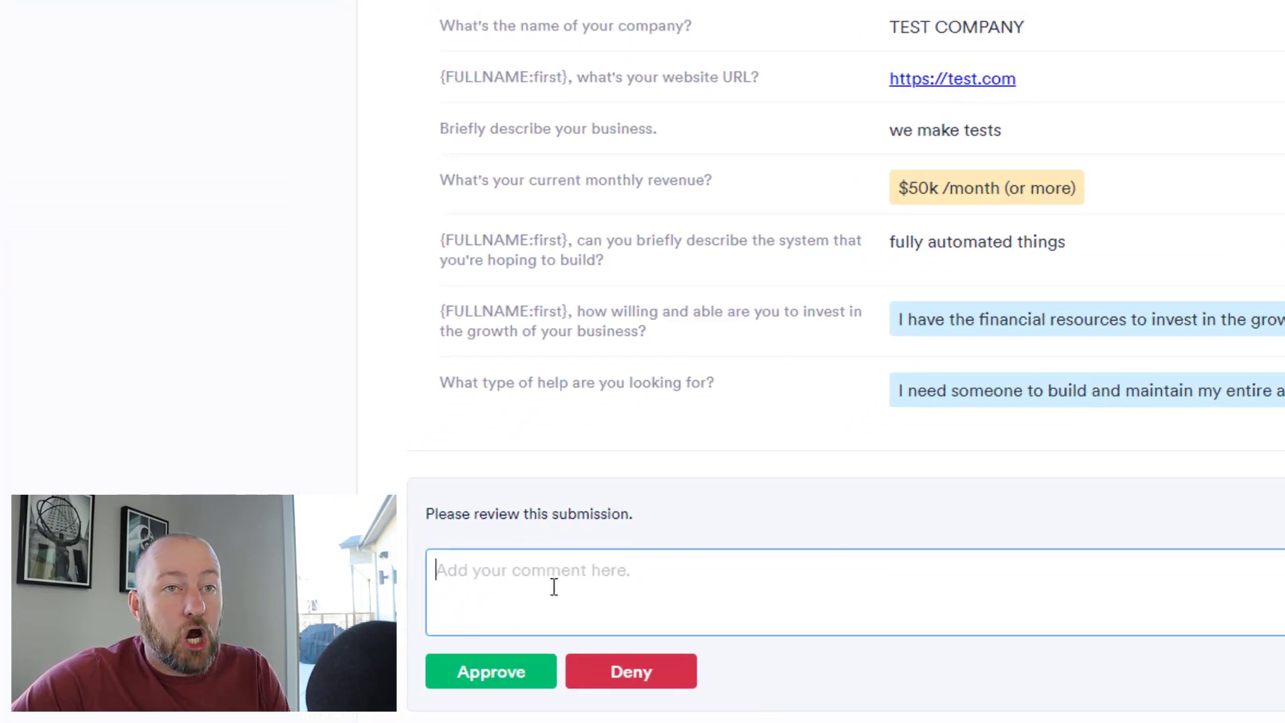
left_click(503, 673)
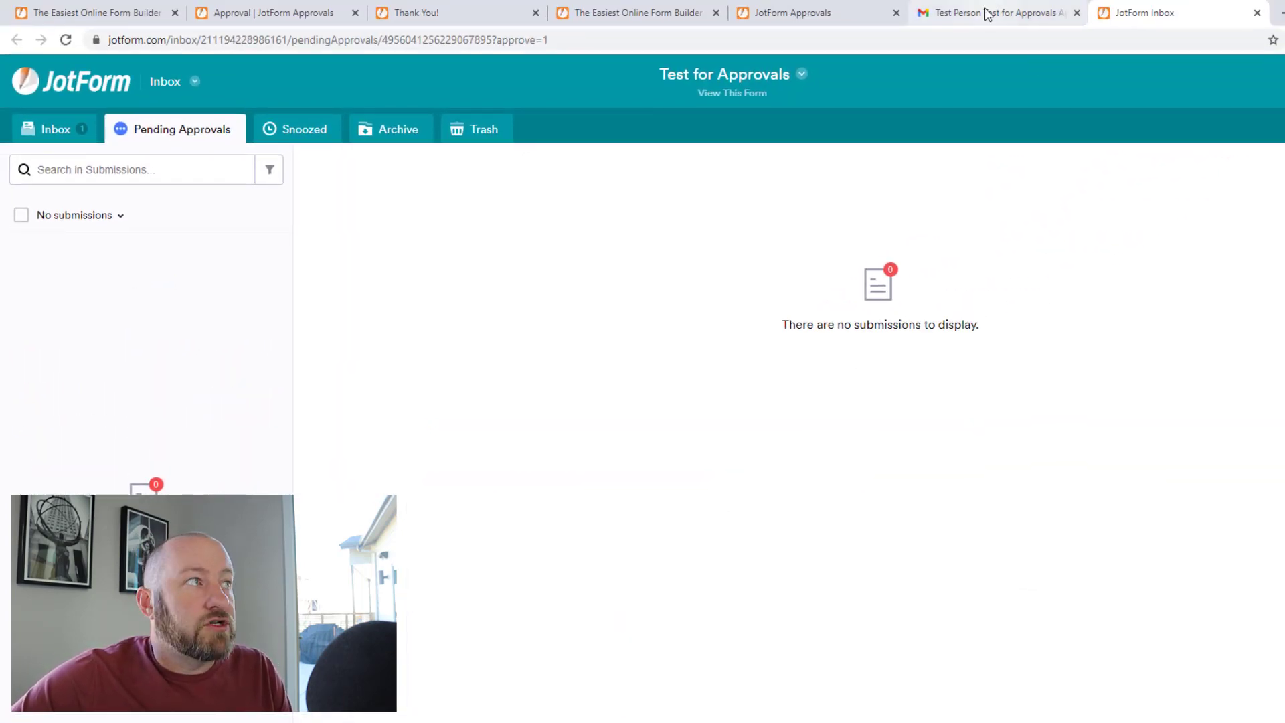
left_click(967, 15)
Return to the Gmail inbox to look for the approval confirmation email.
left_click(124, 182)
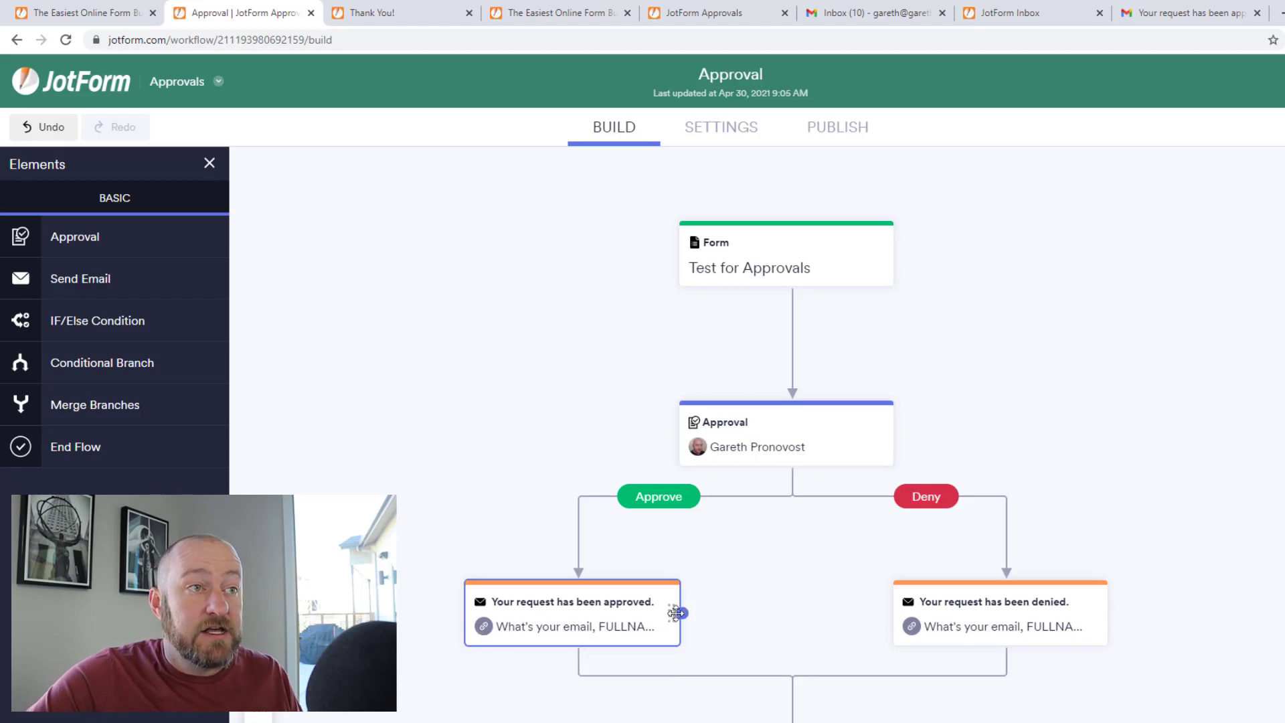
Review the approved-request email's content, then drag a new outcome branch from the Approval step.
mouse_move(670, 614)
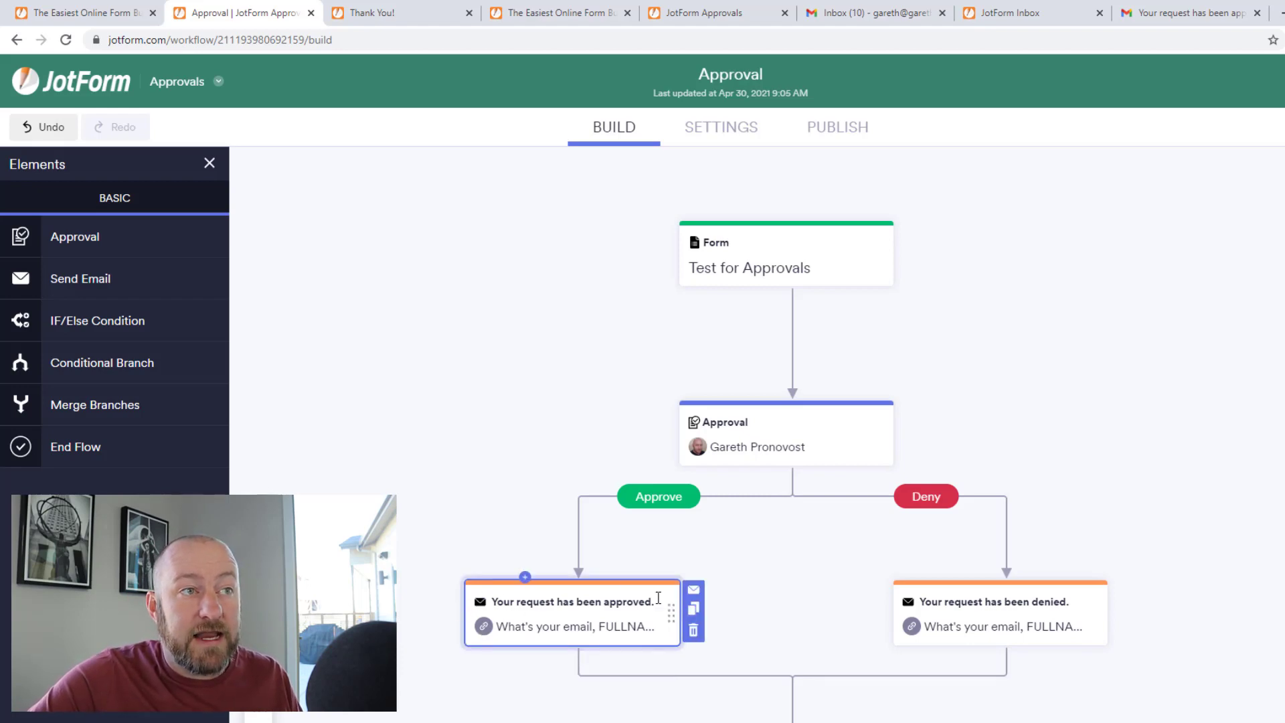
left_click(693, 591)
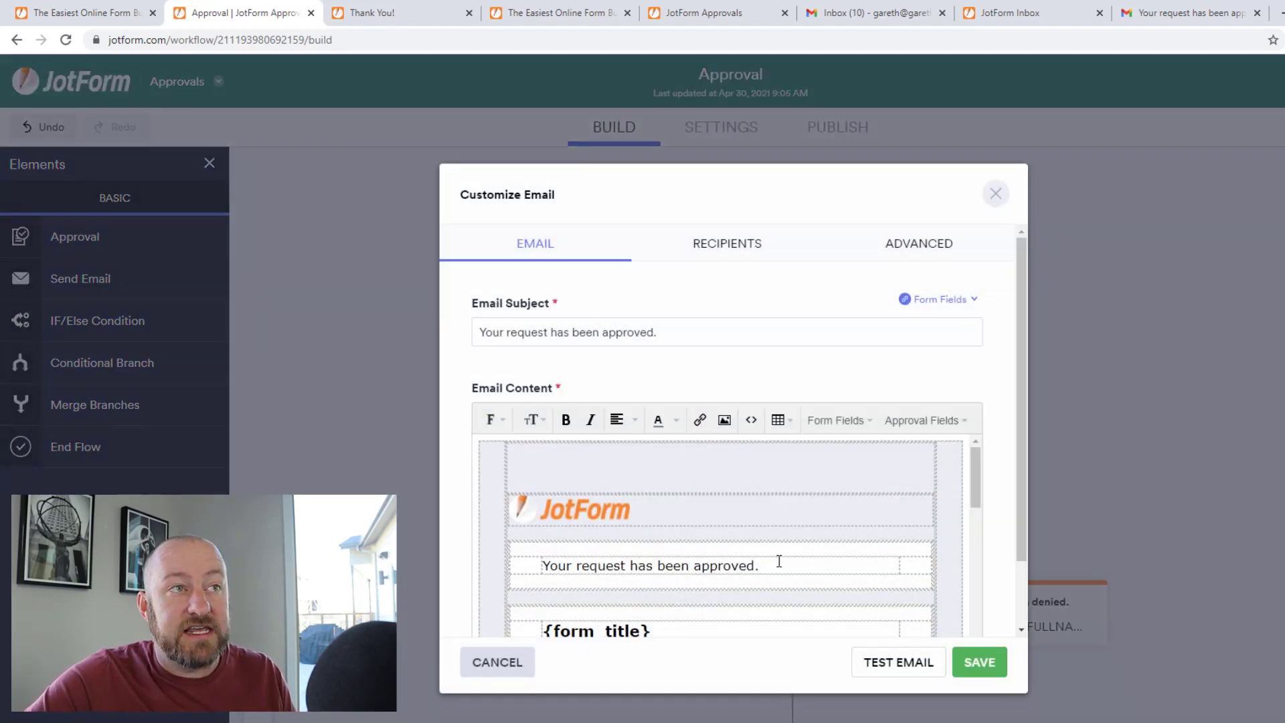
scroll(835, 526, "down", 10)
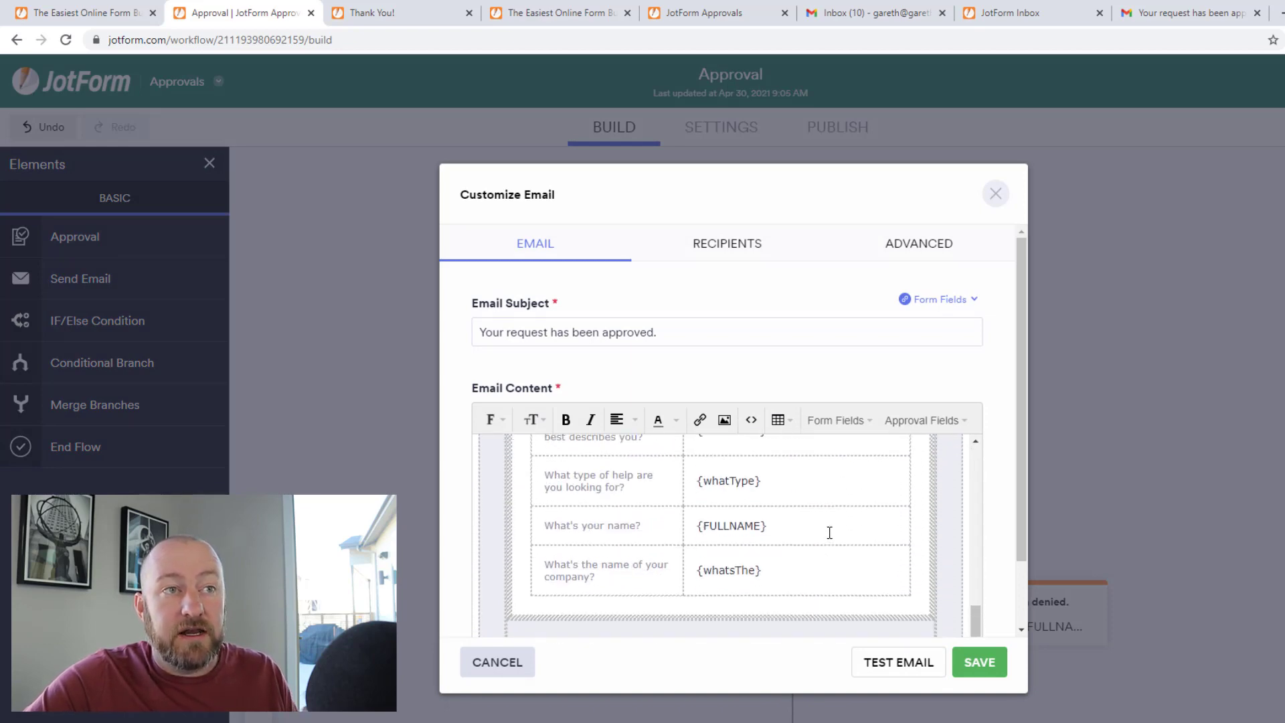
scroll(832, 549, "up", 10)
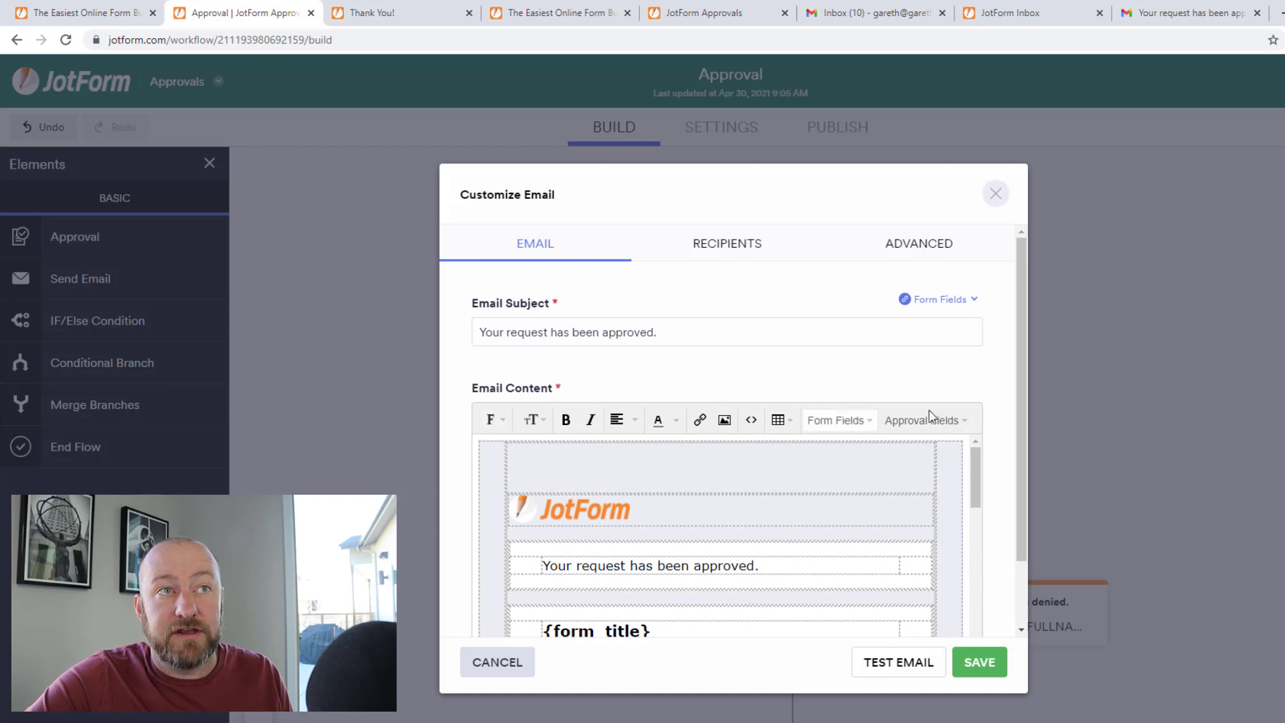
key("Escape")
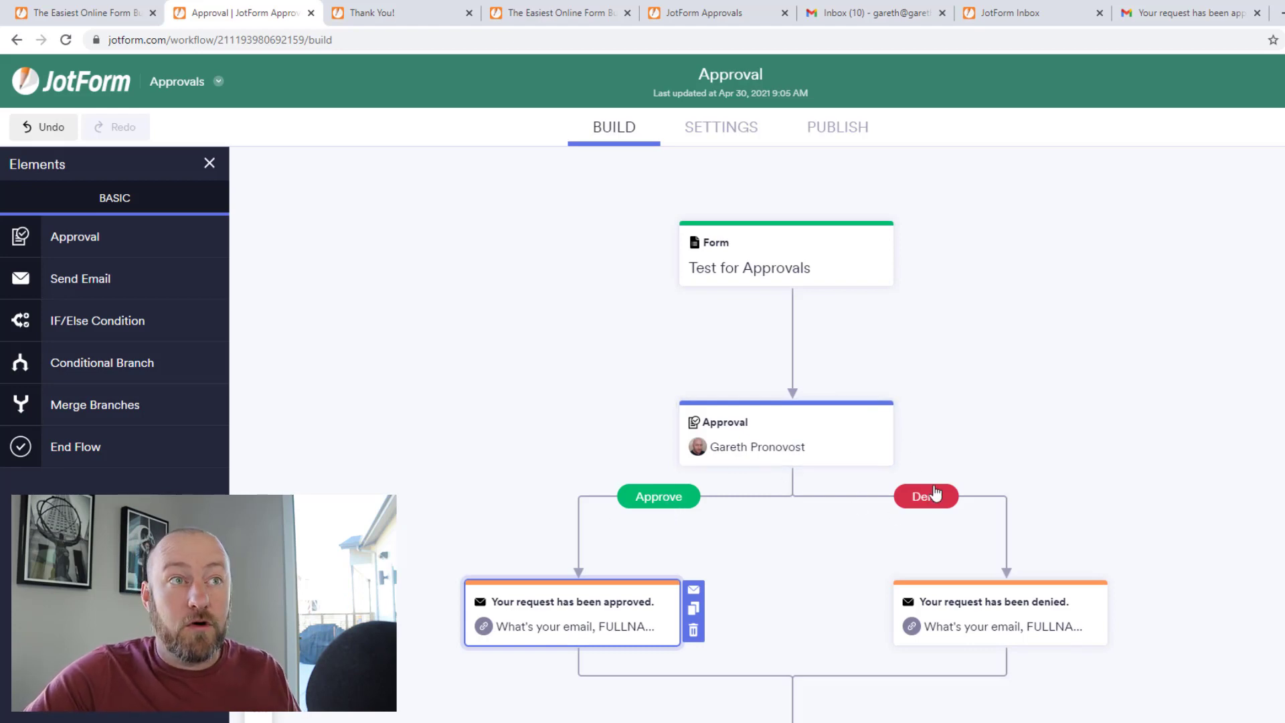
left_click_drag(898, 434, 1271, 411)
left_click(990, 436)
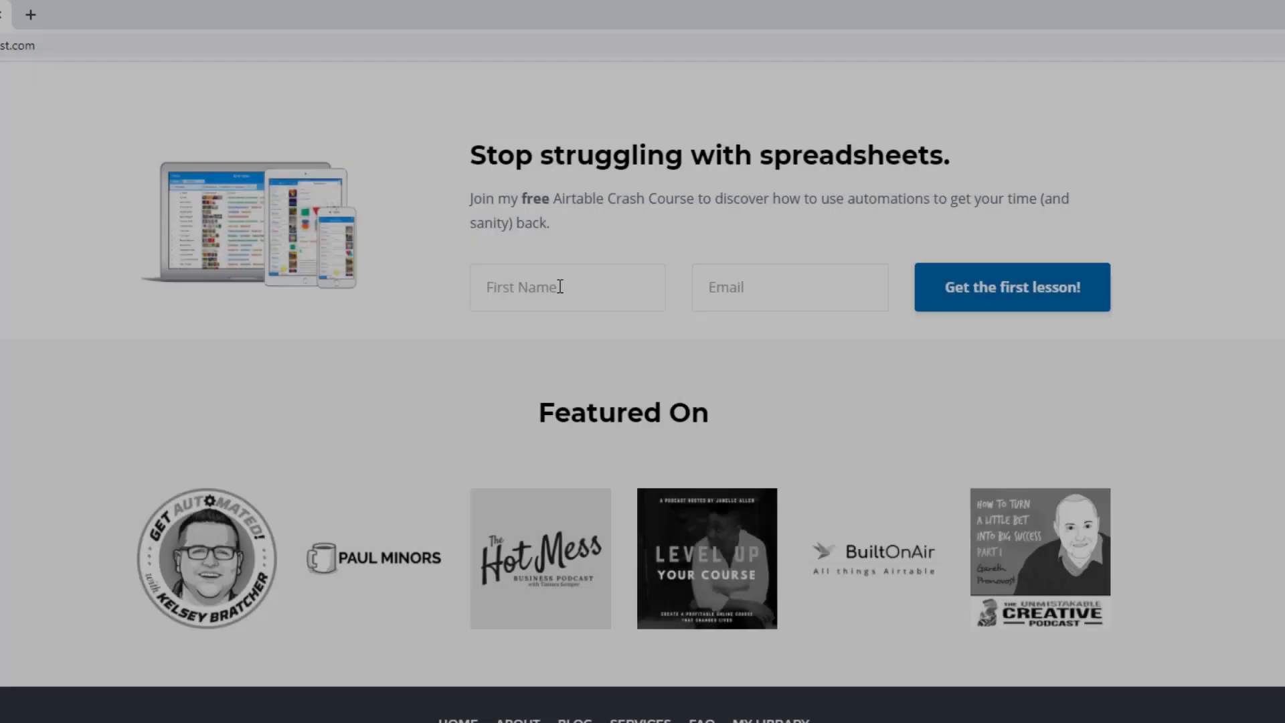
Enter a first name in the crash-course sign-up and fill the email from the saved suggestion.
left_click(560, 286)
type("Gareth")
key("Tab")
type("garet")
key("Down")
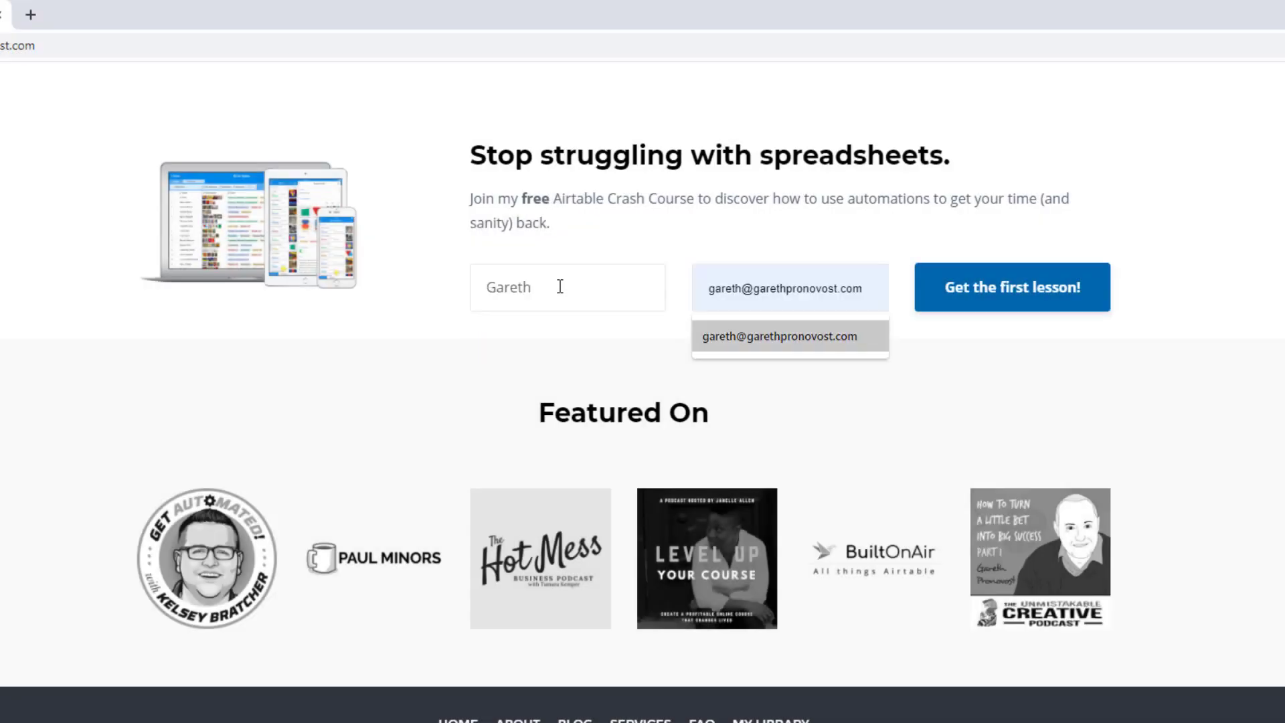
key("Return")
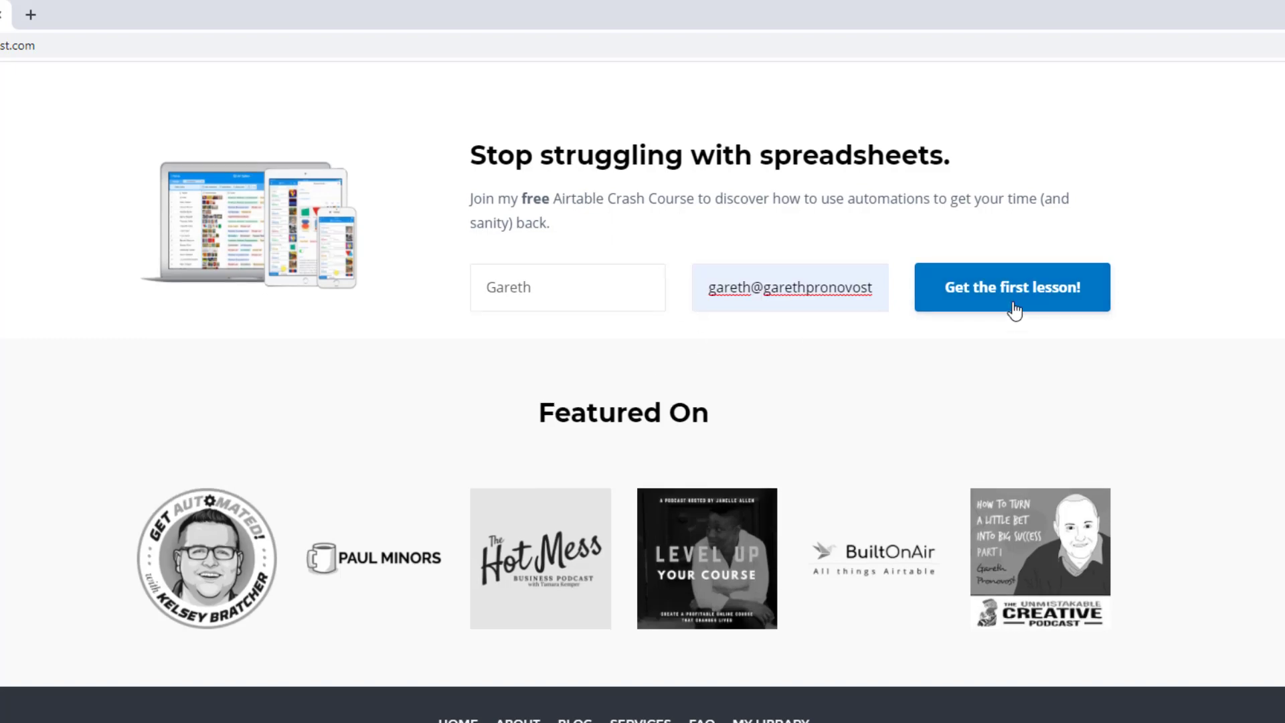
Go to the GAP Consulting Services page.
scroll(1015, 310, "up", 20)
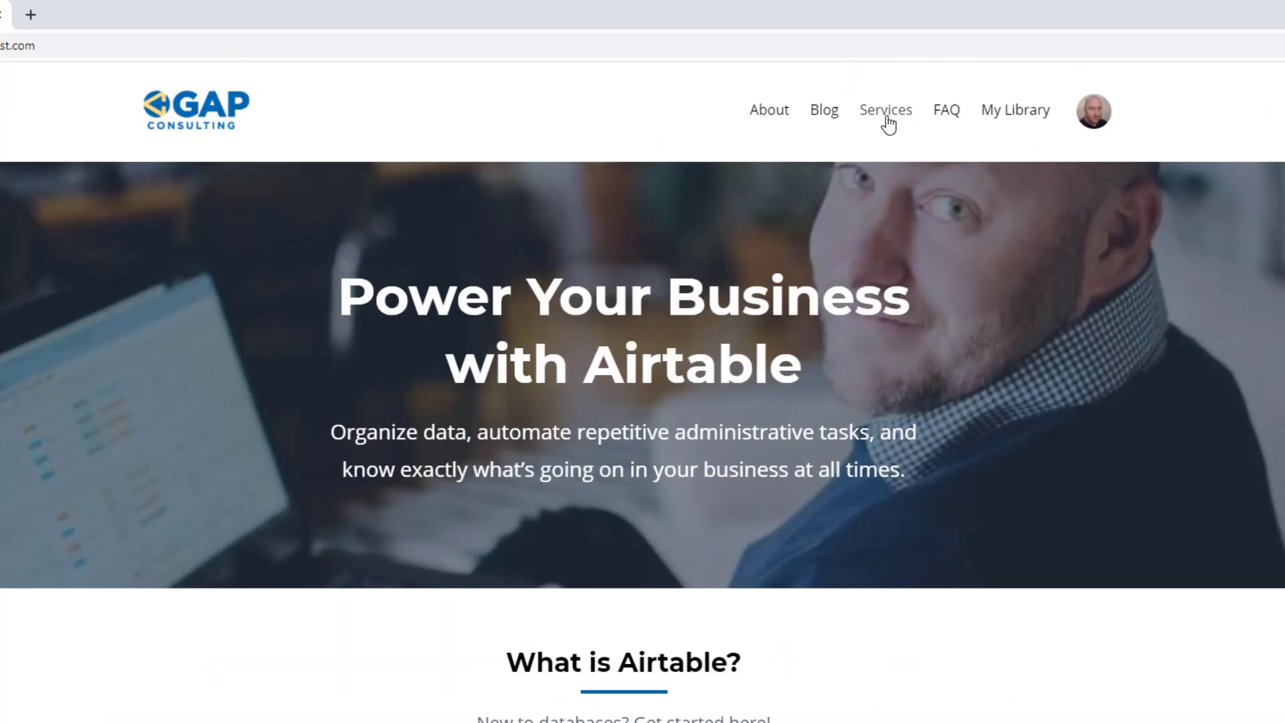
left_click(886, 110)
scroll(475, 455, "down", 10)
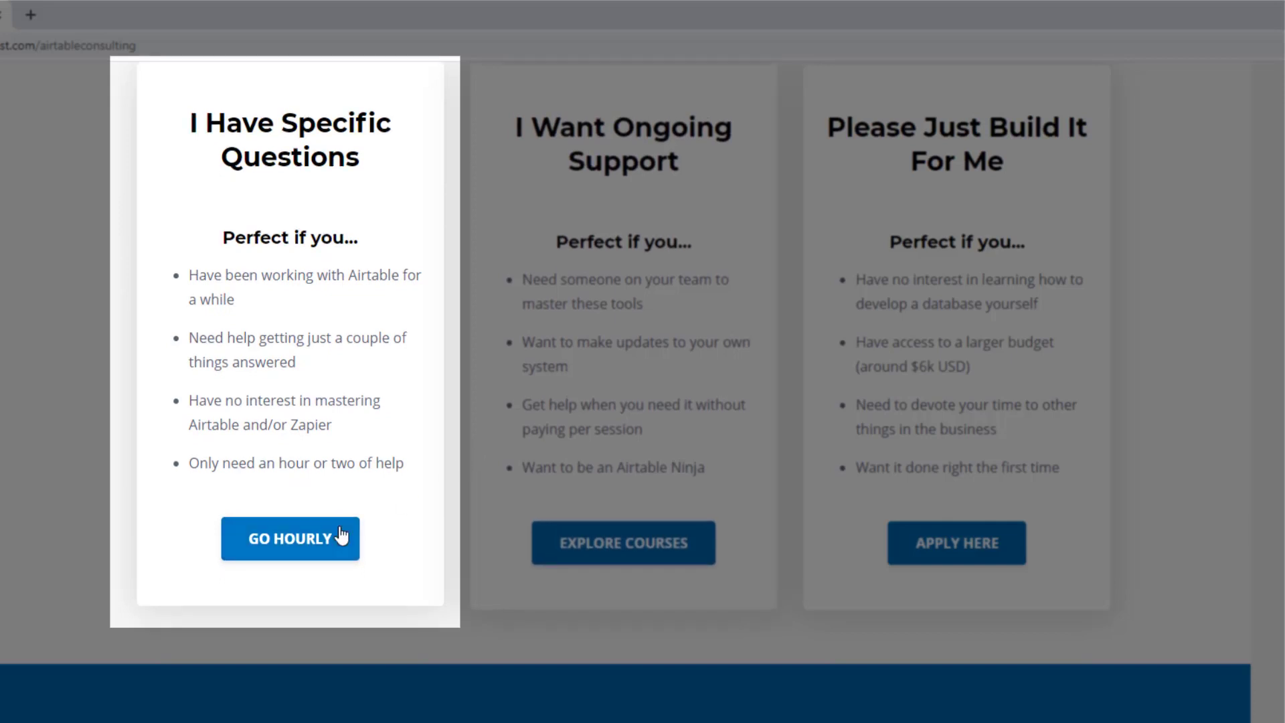